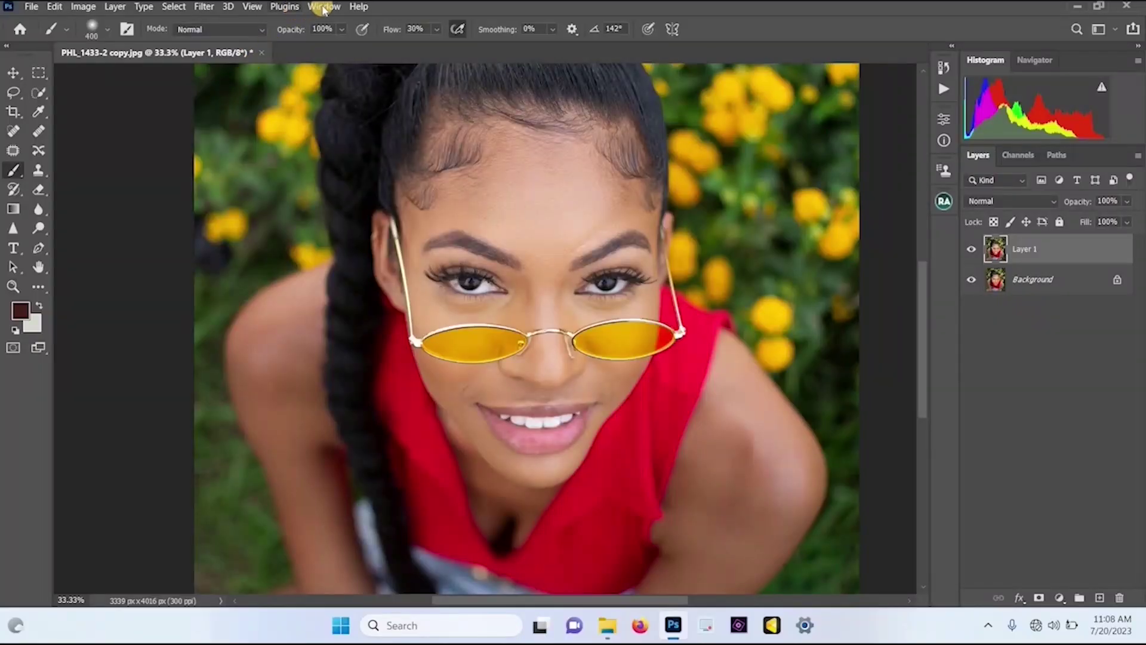
# Step: Open Layer 1 in the Camera Raw filter and examine the skin on the forehead at 100%
pyautogui.click(204, 7)
pyautogui.click(785, 182)
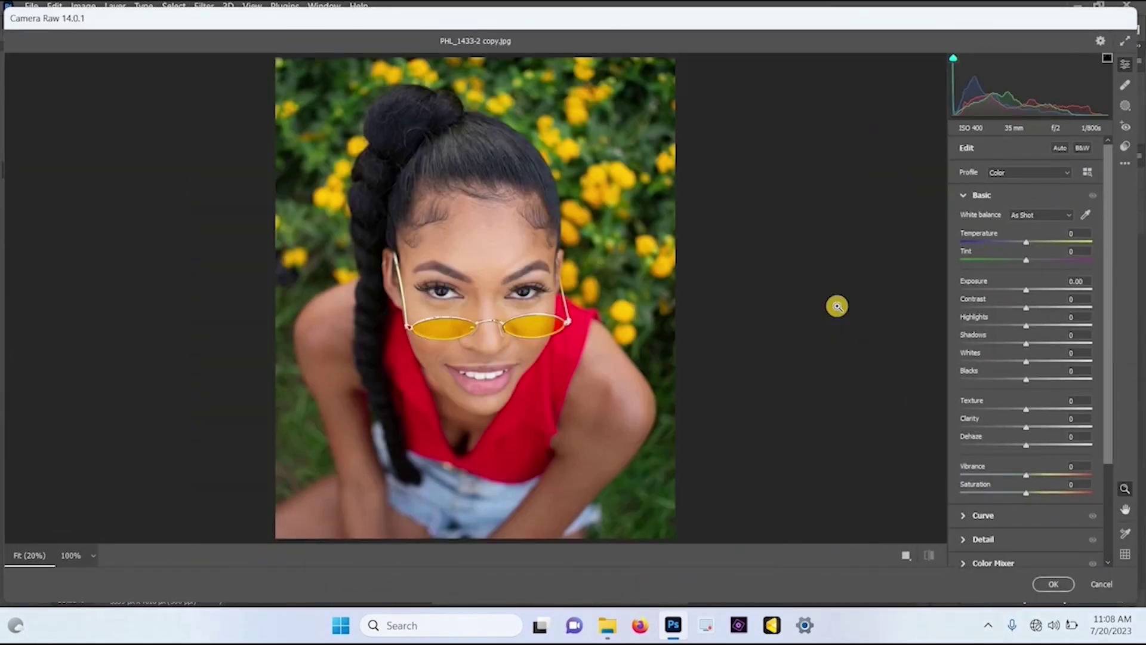
pyautogui.click(465, 243)
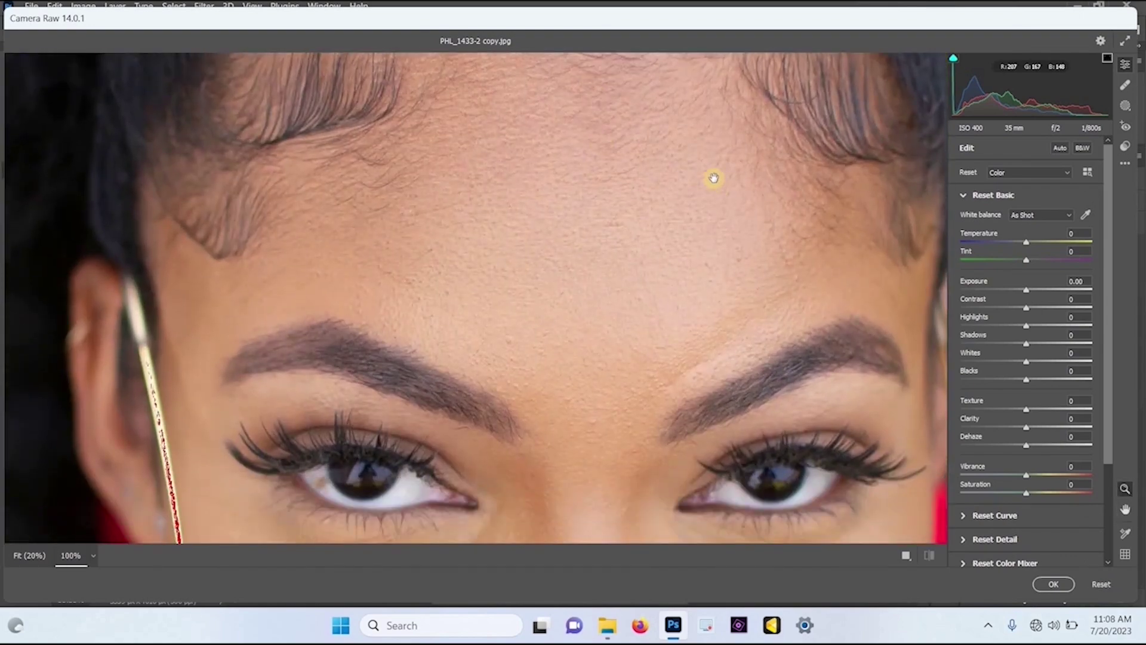
pyautogui.keyDown('alt'); pyautogui.click(712, 181); pyautogui.keyUp('alt')
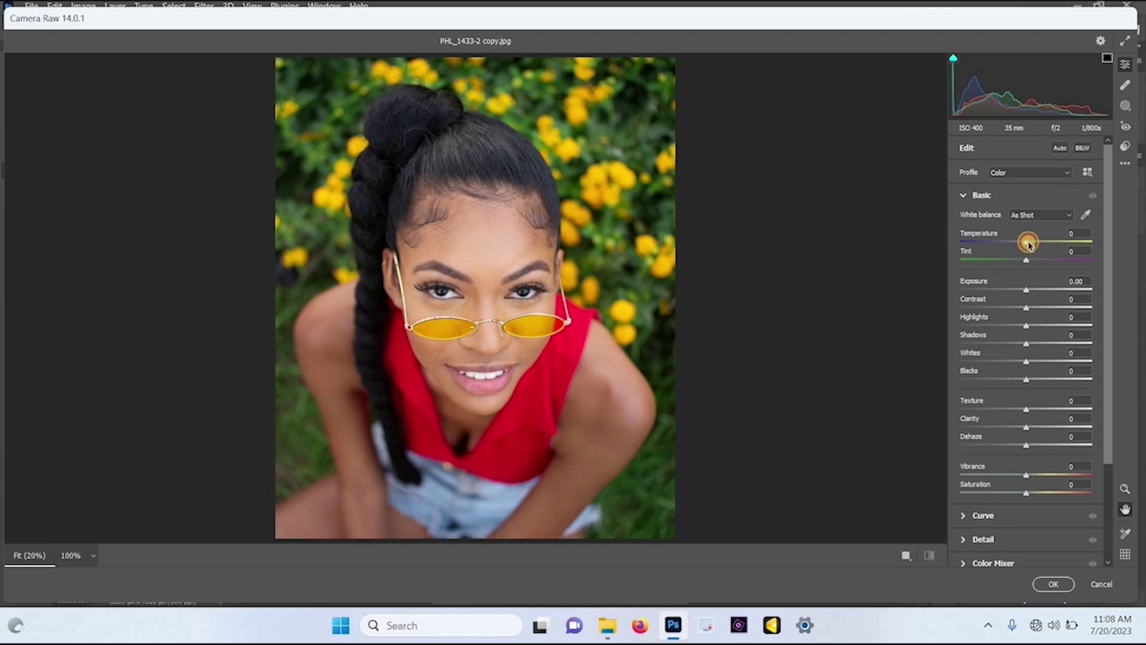
# Step: Cool the portrait's white balance by setting Temperature to -9 and Tint to +6
pyautogui.moveTo(1029, 244); pyautogui.dragTo(1027, 246)
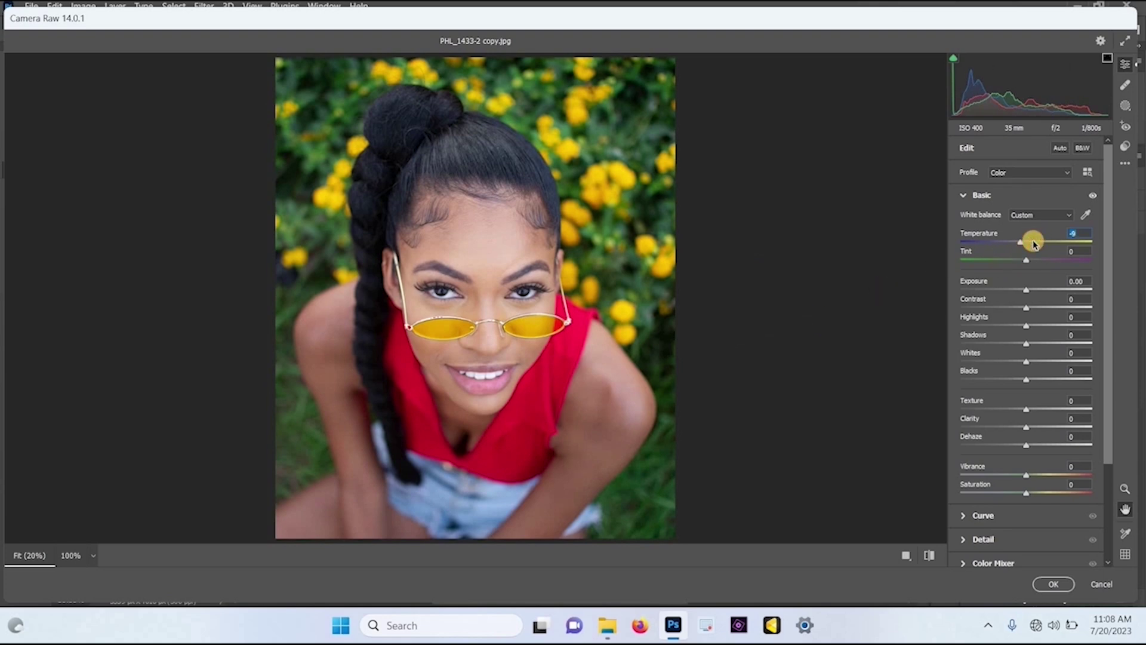
pyautogui.click(1035, 243)
pyautogui.click(998, 241)
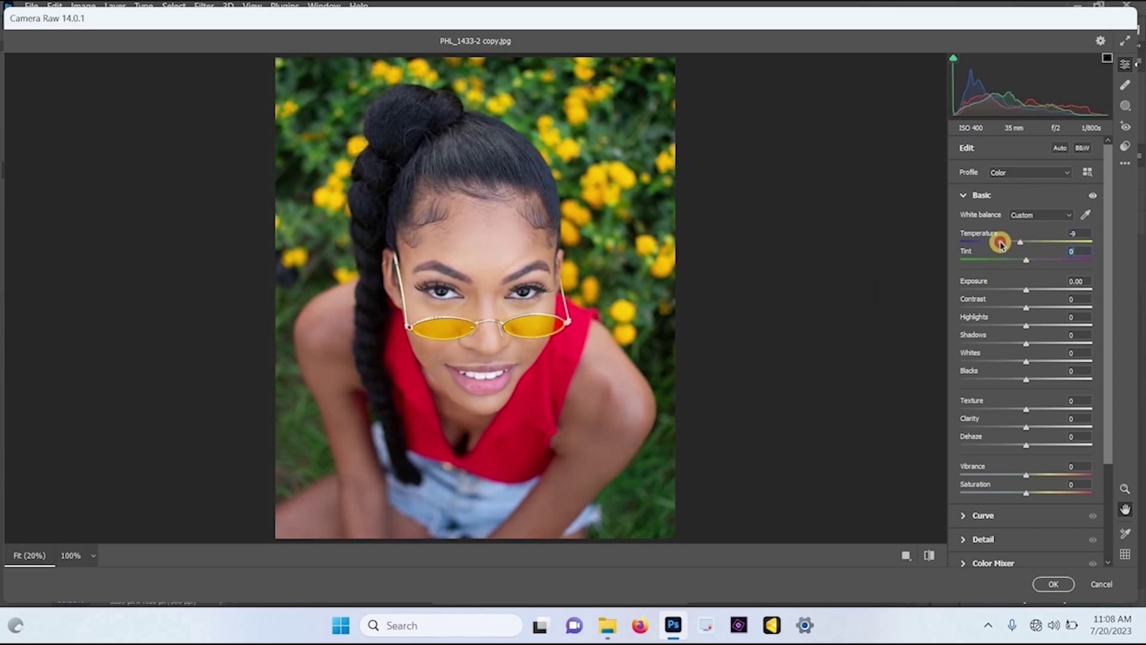
pyautogui.click(1020, 242)
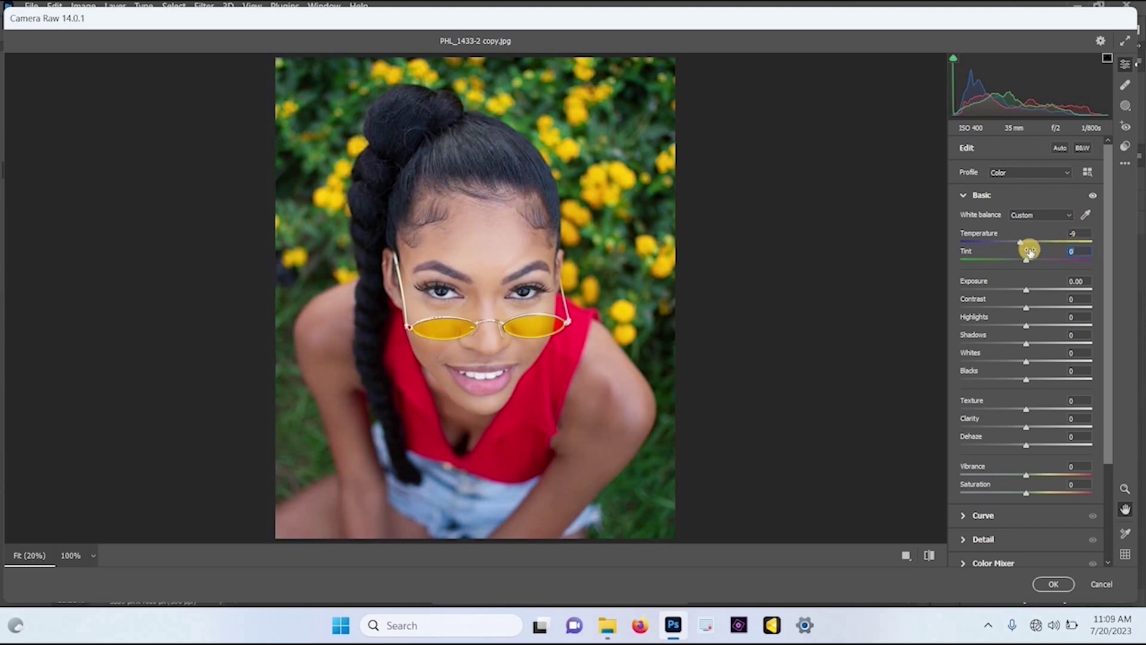
pyautogui.click(1029, 260)
pyautogui.moveTo(1030, 266); pyautogui.dragTo(1031, 264)
# Step: Raise Vibrance to +30, then close the Basic settings and open the Color Grading settings
pyautogui.moveTo(1040, 479); pyautogui.dragTo(1051, 482)
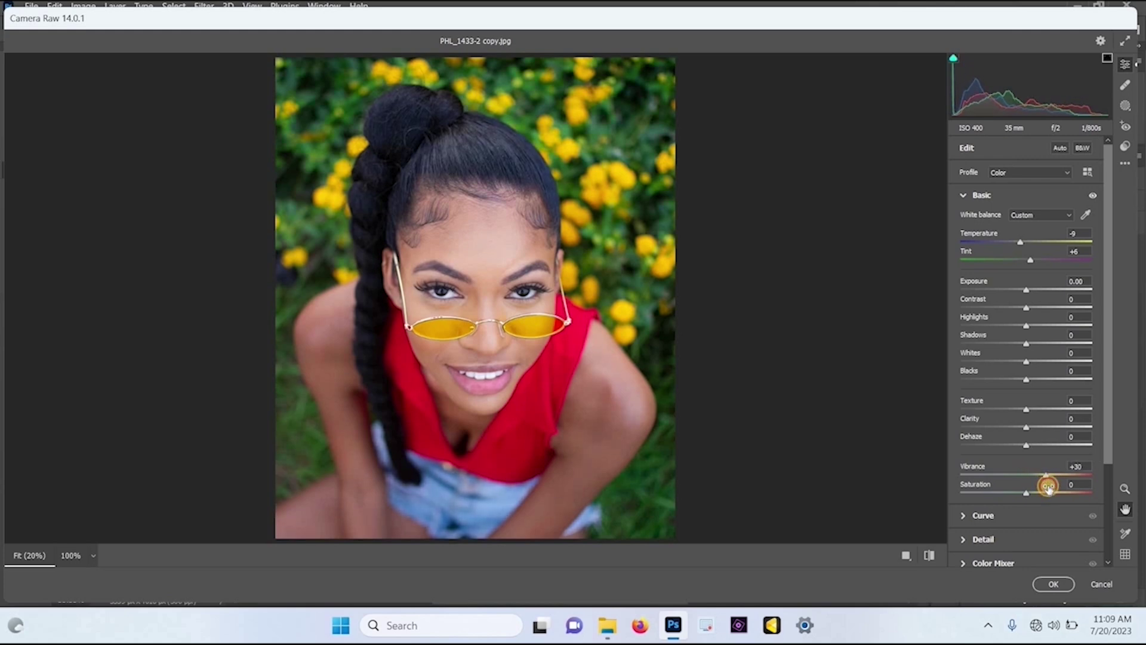
pyautogui.click(963, 199)
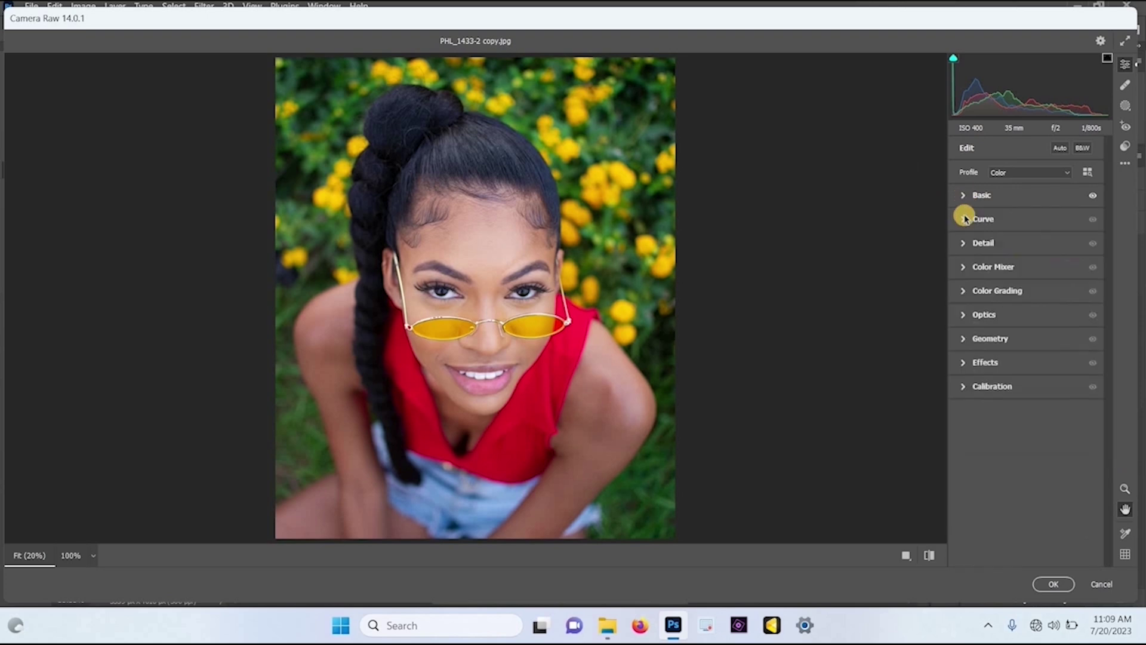
pyautogui.click(966, 293)
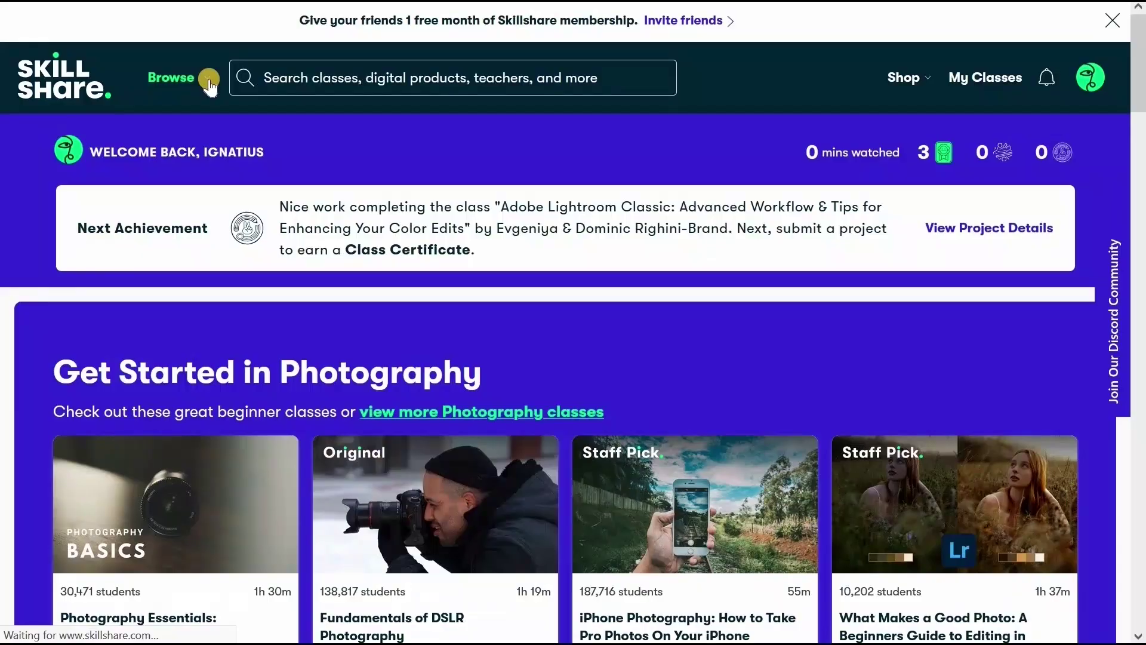
# Step: Switch to the Skillshare website and look through the featured and popular classes in the Photography category
pyautogui.click(169, 74)
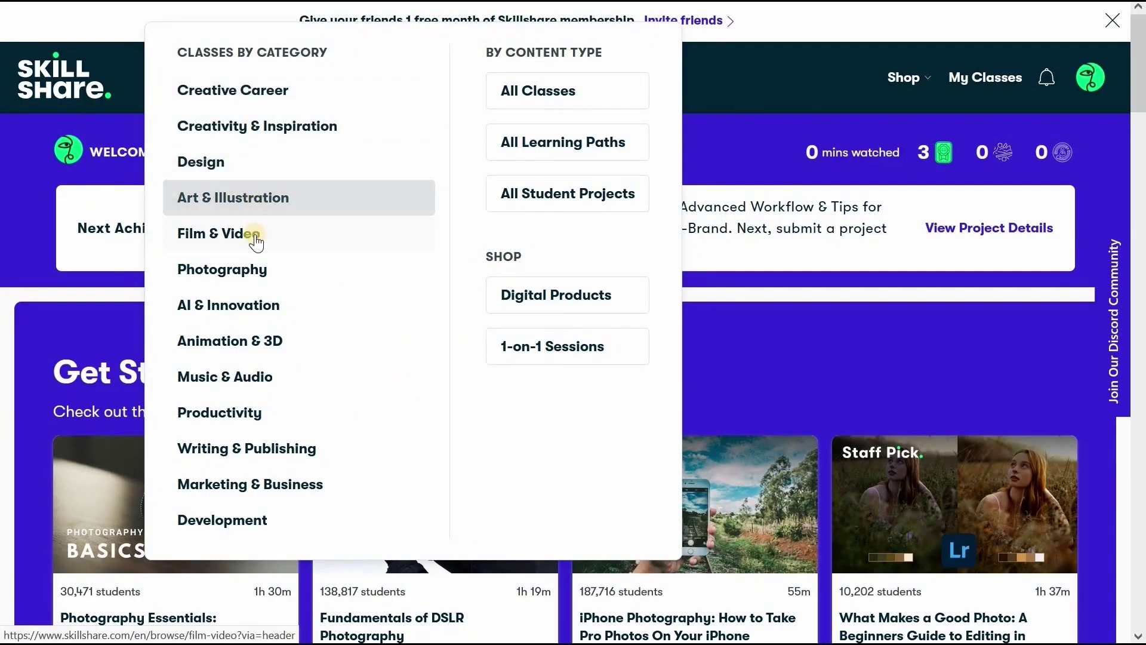
pyautogui.click(255, 274)
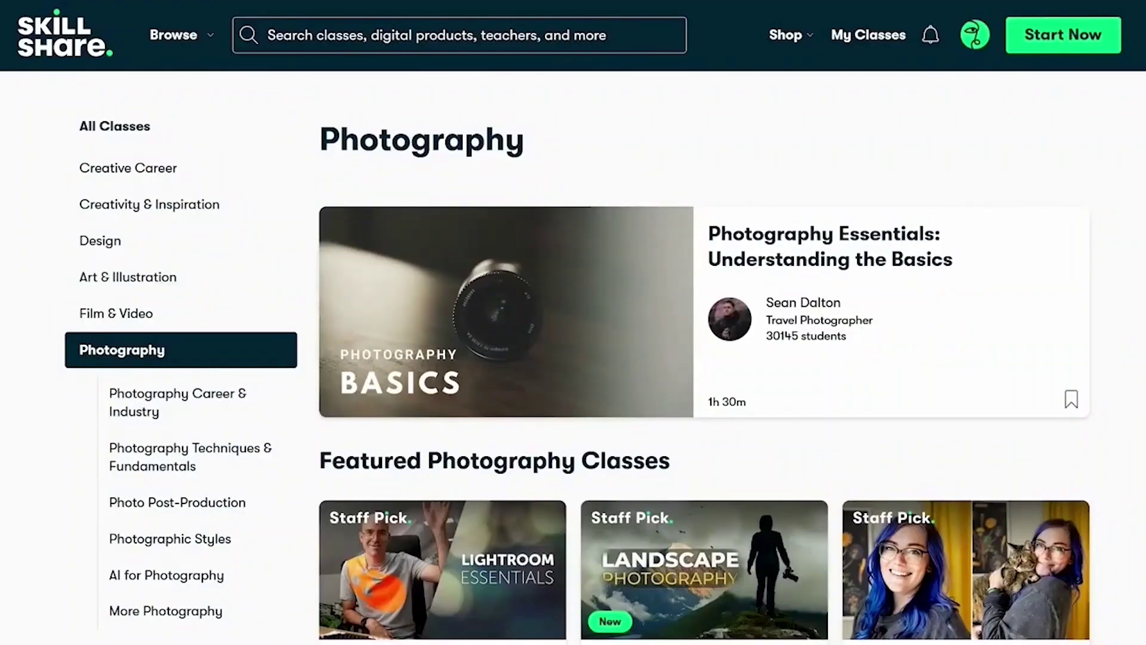
pyautogui.scroll(-10, 1057, 476)
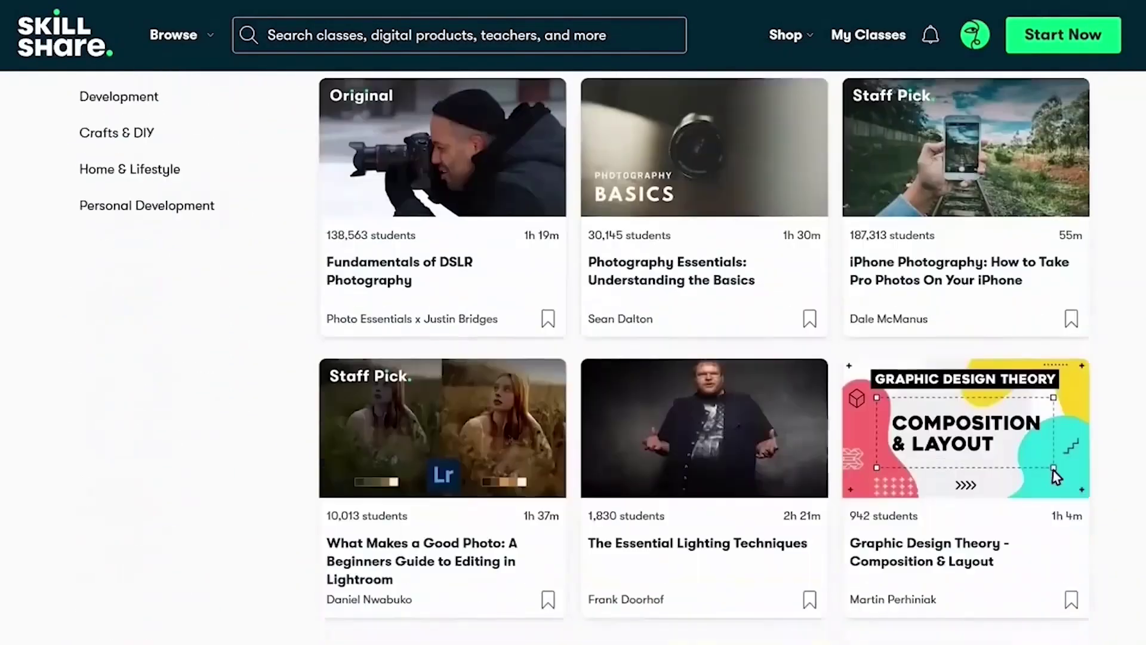
pyautogui.scroll(-2, 705, 358)
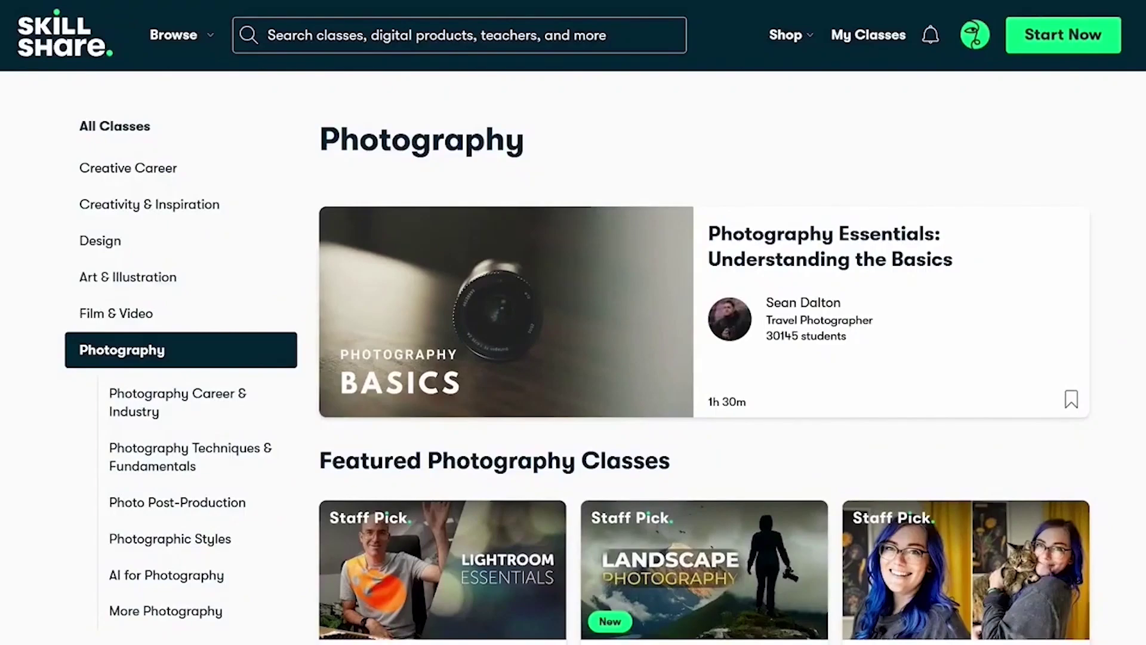
pyautogui.scroll(-12, 1056, 388)
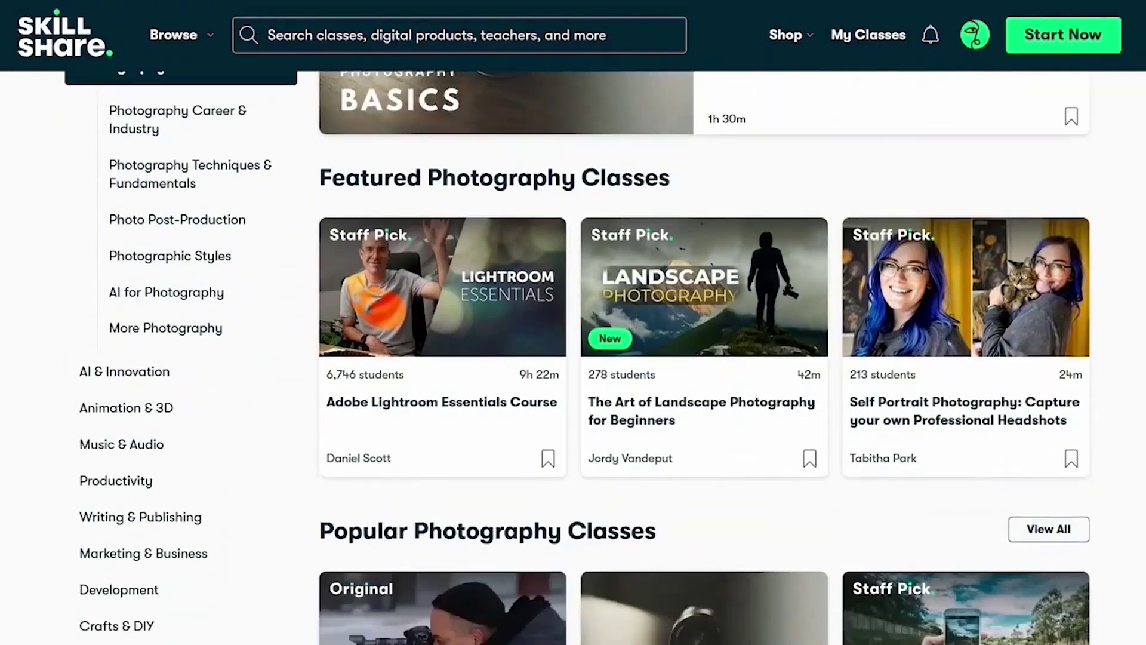
pyautogui.scroll(-1, 1055, 387)
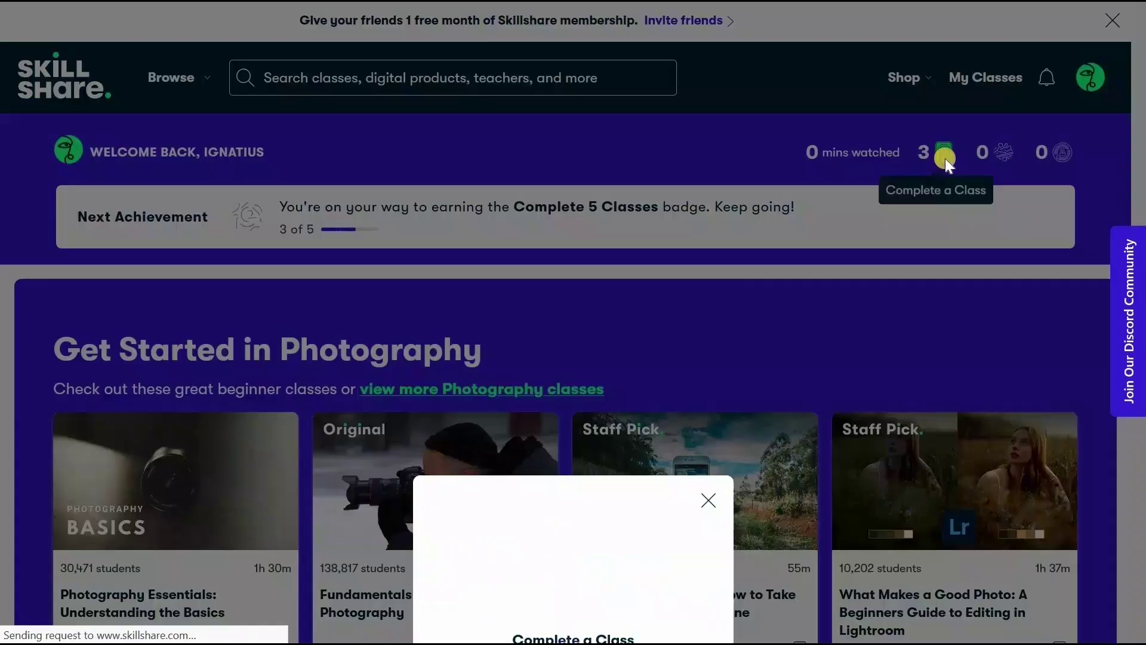
# Step: View the Complete a Class achievement and review the project instructions of the beginners' Lightroom editing class
pyautogui.click(944, 158)
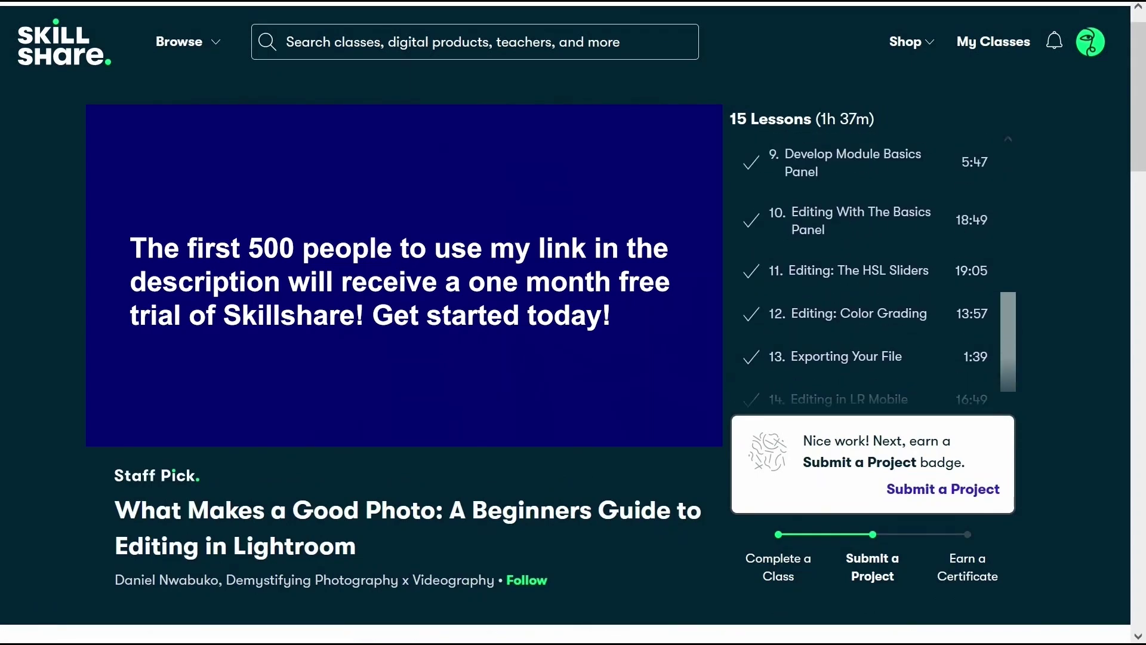
pyautogui.scroll(-2, 1140, 184)
pyautogui.scroll(-5, 1141, 184)
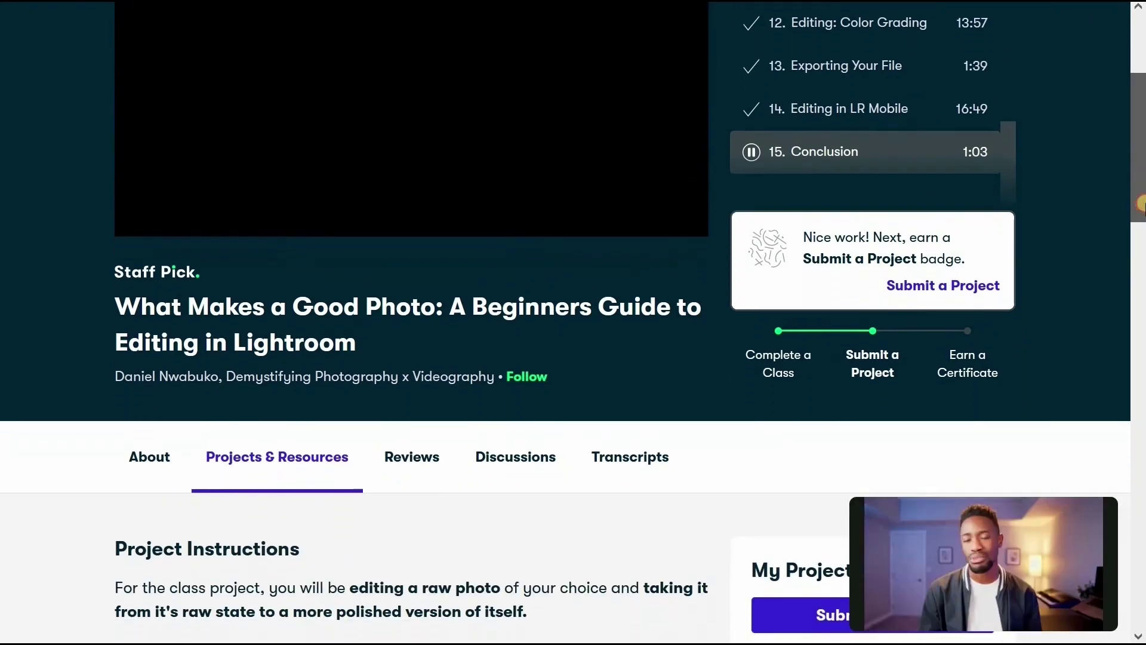
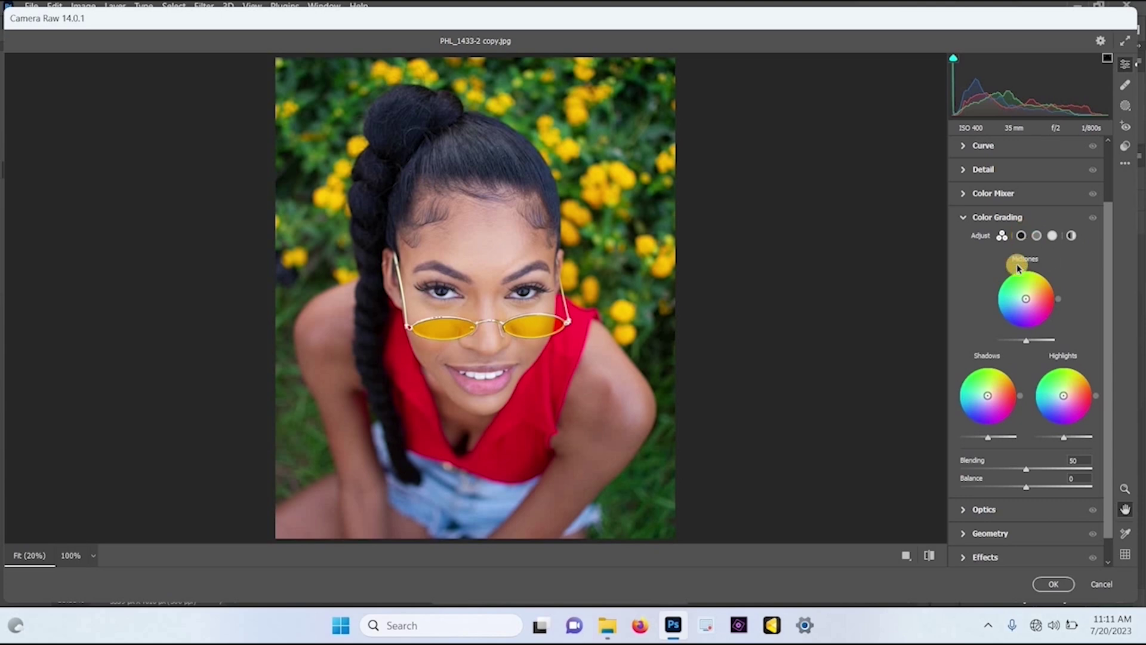
# Step: Return to Camera Raw and switch Color Grading to the Shadows wheel
pyautogui.click(1024, 235)
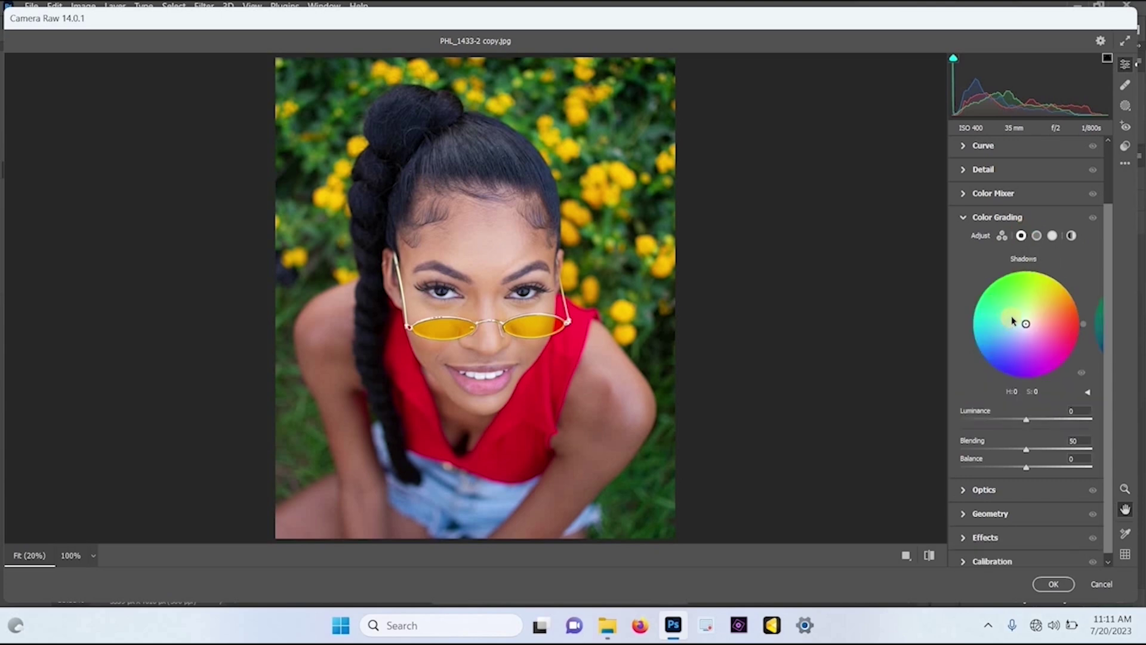
pyautogui.moveTo(1030, 418)
pyautogui.mouseDown()
pyautogui.moveTo(1075, 417)
pyautogui.moveTo(1030, 418)
pyautogui.mouseUp()
pyautogui.click(1077, 411)
pyautogui.write('5')
pyautogui.press('Return')
pyautogui.doubleClick(1029, 419)
# Step: Tint the shadows orange with hue 29 and saturation 31, and check the hair up close
pyautogui.moveTo(1029, 321); pyautogui.dragTo(1041, 316)
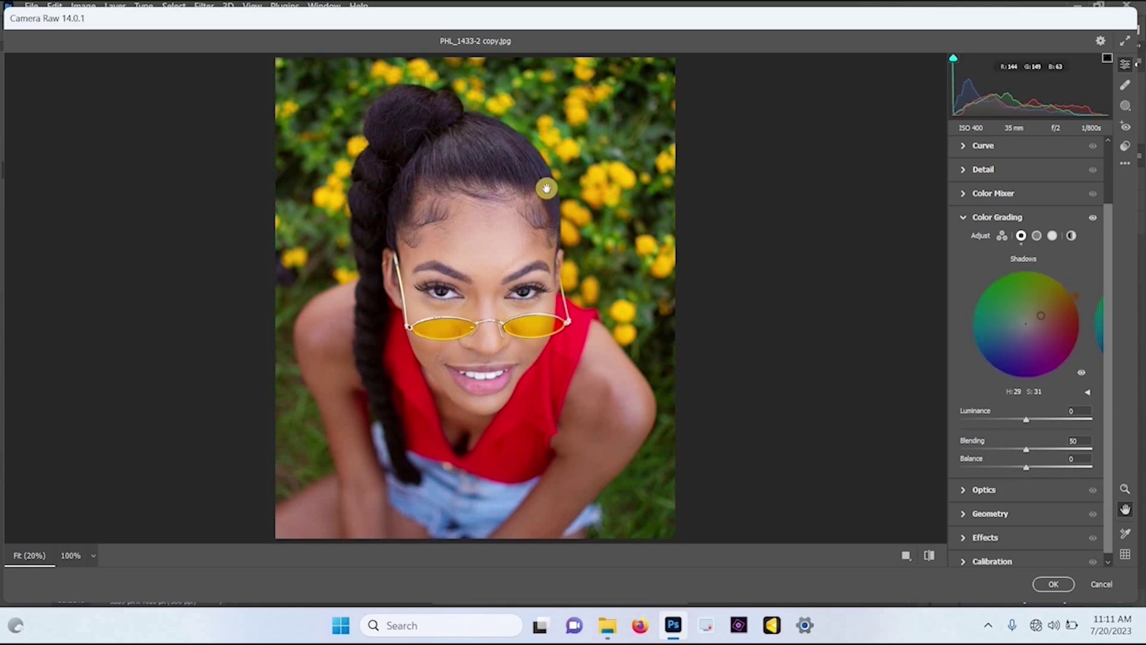
pyautogui.click(463, 181)
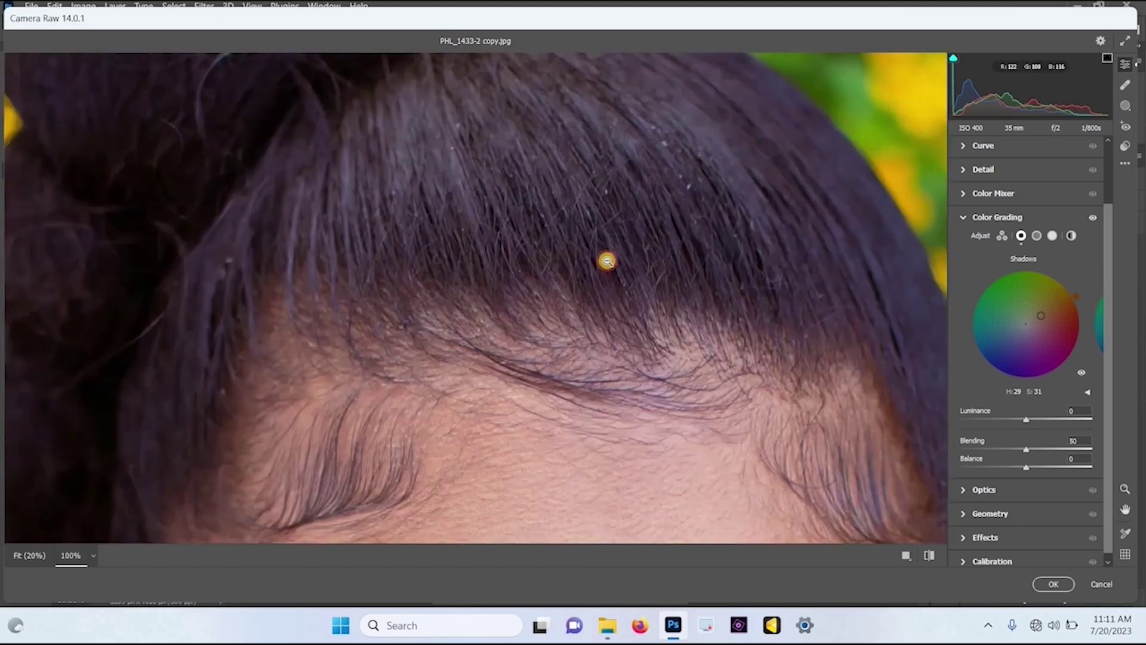
pyautogui.hotkey('ctrl', '0')
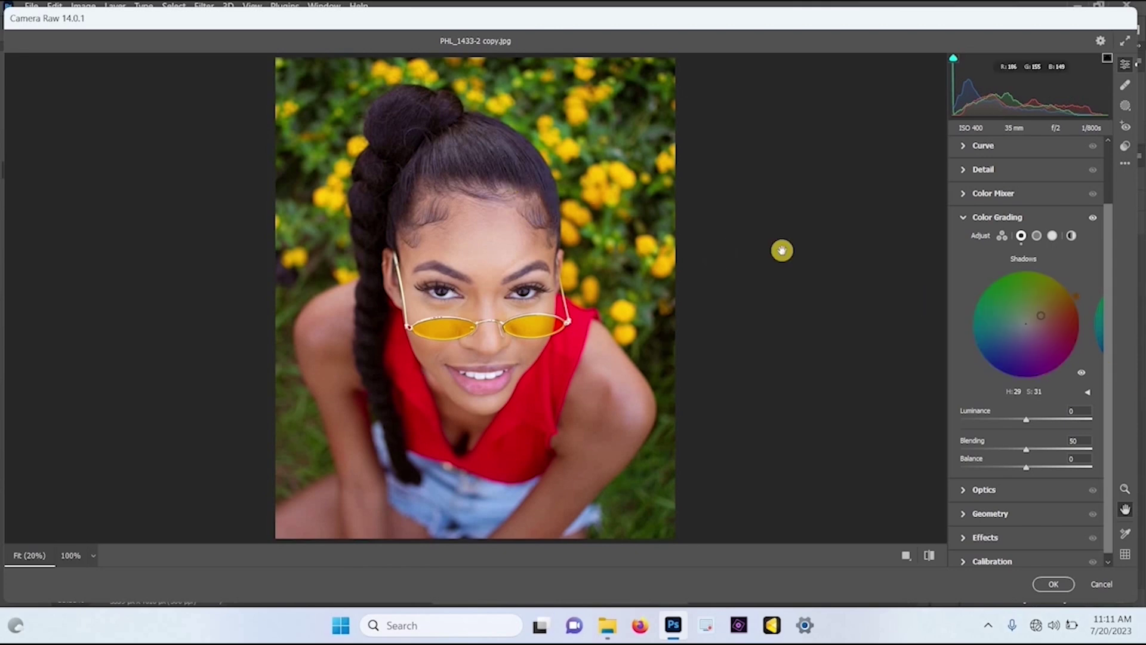
# Step: Set the Color Grading Blending to 55 and Balance to +3
pyautogui.moveTo(1026, 449)
pyautogui.mouseDown()
pyautogui.moveTo(1045, 464)
pyautogui.moveTo(1031, 468)
pyautogui.mouseUp()
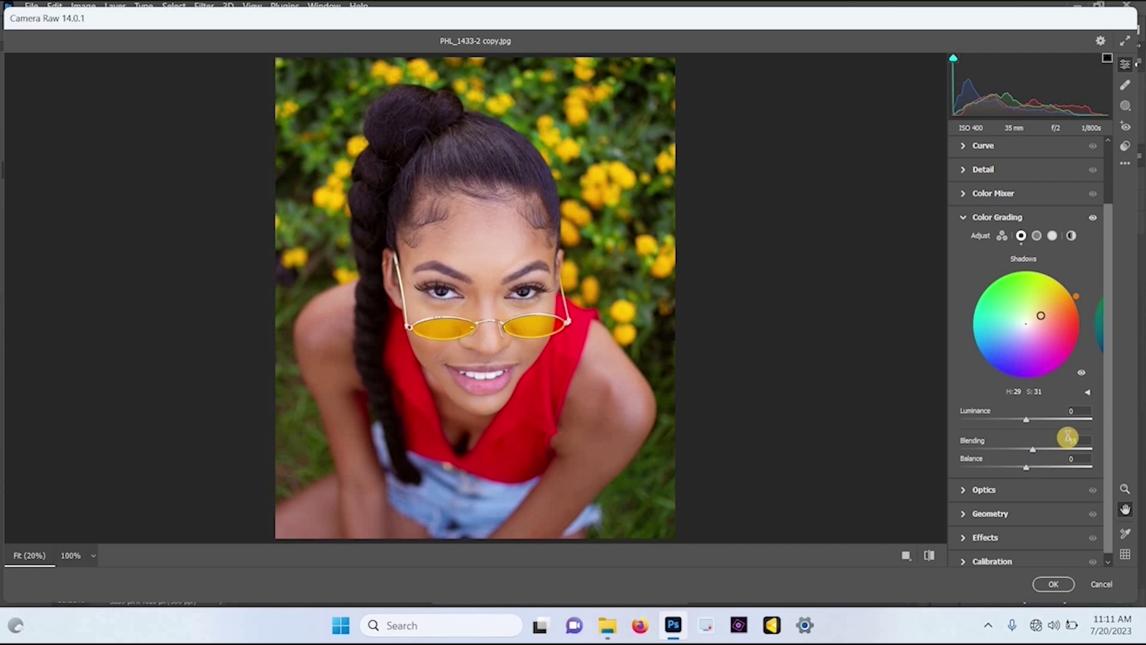
pyautogui.click(1054, 467)
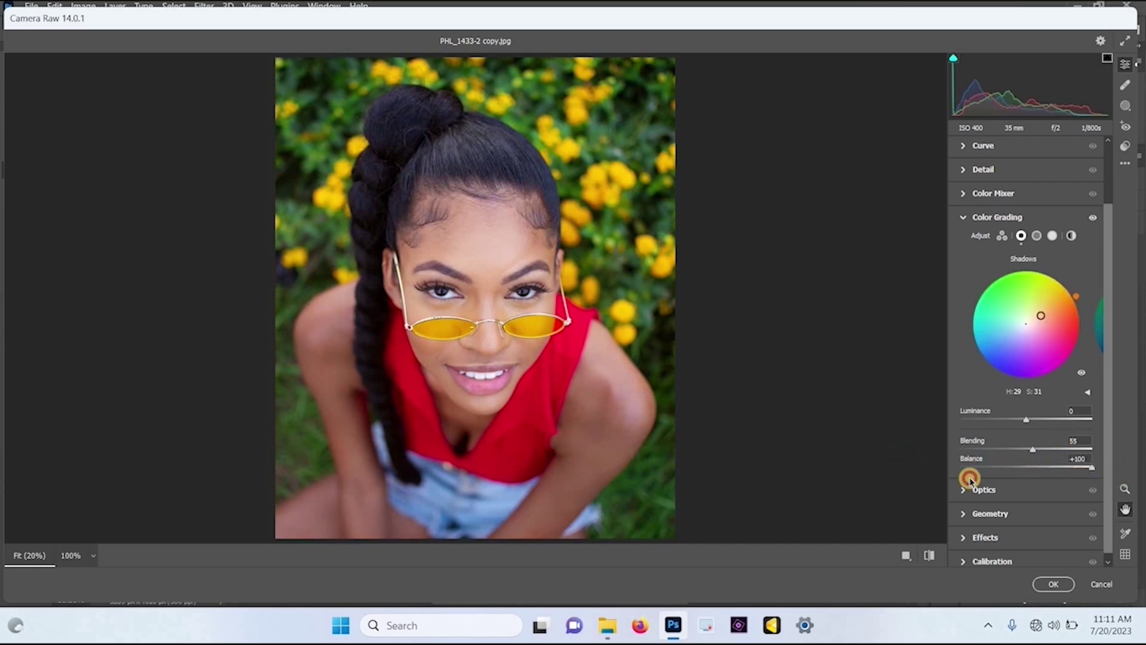
pyautogui.click(1028, 468)
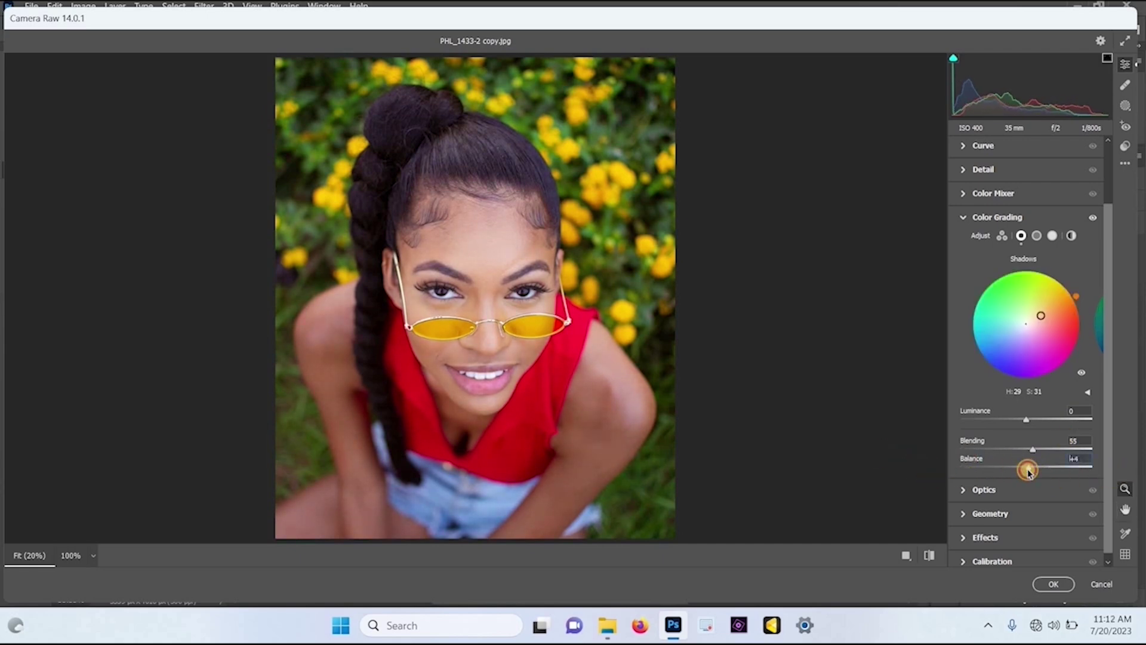
# Step: Give the midtones a light orange tint, about hue 39 and saturation 13
pyautogui.click(1038, 237)
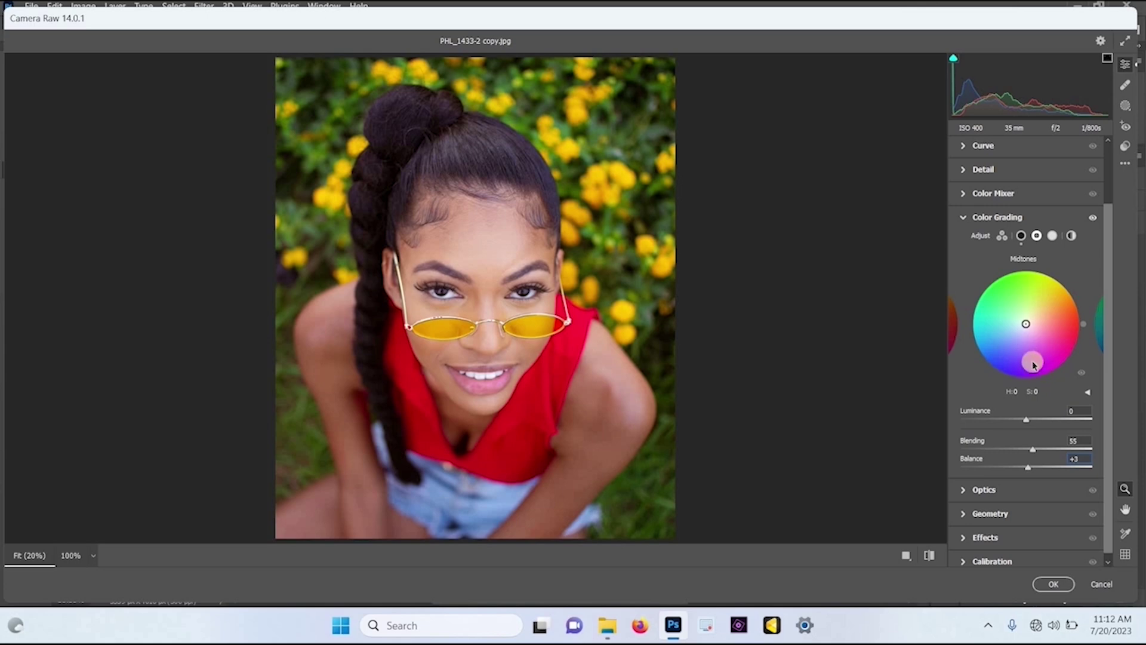
pyautogui.moveTo(1013, 323); pyautogui.dragTo(1032, 320)
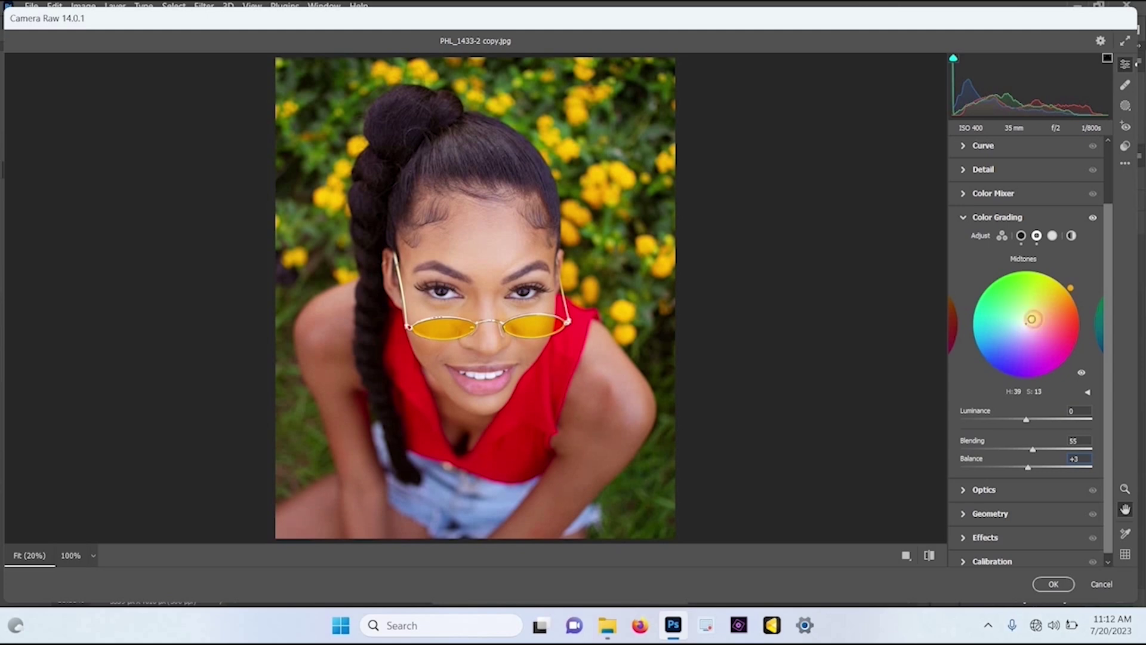
pyautogui.moveTo(1039, 313)
pyautogui.mouseDown()
pyautogui.moveTo(998, 305)
pyautogui.moveTo(1033, 353)
pyautogui.moveTo(1042, 270)
pyautogui.moveTo(1058, 295)
pyautogui.moveTo(1003, 304)
pyautogui.moveTo(1015, 353)
pyautogui.moveTo(1057, 320)
pyautogui.moveTo(1044, 283)
pyautogui.moveTo(1039, 316)
pyautogui.moveTo(1039, 299)
pyautogui.moveTo(1000, 360)
pyautogui.moveTo(1060, 356)
pyautogui.moveTo(1051, 286)
pyautogui.moveTo(991, 316)
pyautogui.moveTo(1049, 297)
pyautogui.moveTo(1003, 311)
pyautogui.moveTo(1057, 352)
pyautogui.moveTo(1026, 286)
pyautogui.moveTo(1044, 302)
pyautogui.moveTo(1031, 317)
pyautogui.mouseUp()
# Step: Tint the highlights blue with hue 215 and saturation 22, and compare the photo with and without the color grading
pyautogui.click(1052, 237)
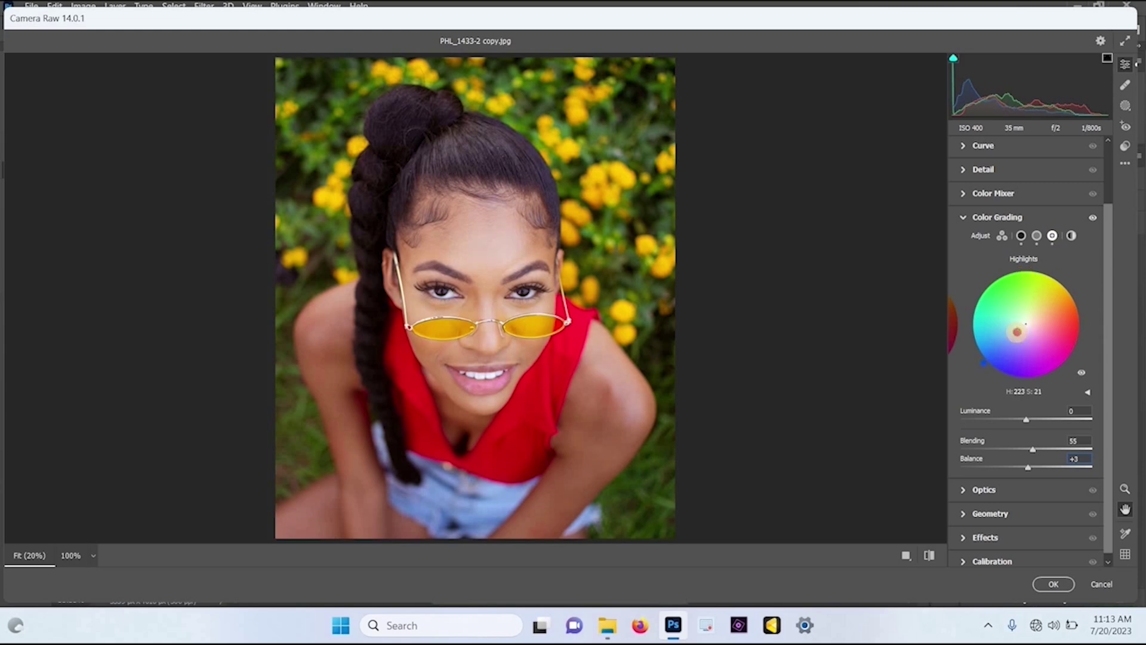
pyautogui.moveTo(1017, 332); pyautogui.dragTo(1015, 331)
pyautogui.moveTo(639, 271); pyautogui.dragTo(777, 376)
pyautogui.press('\\')
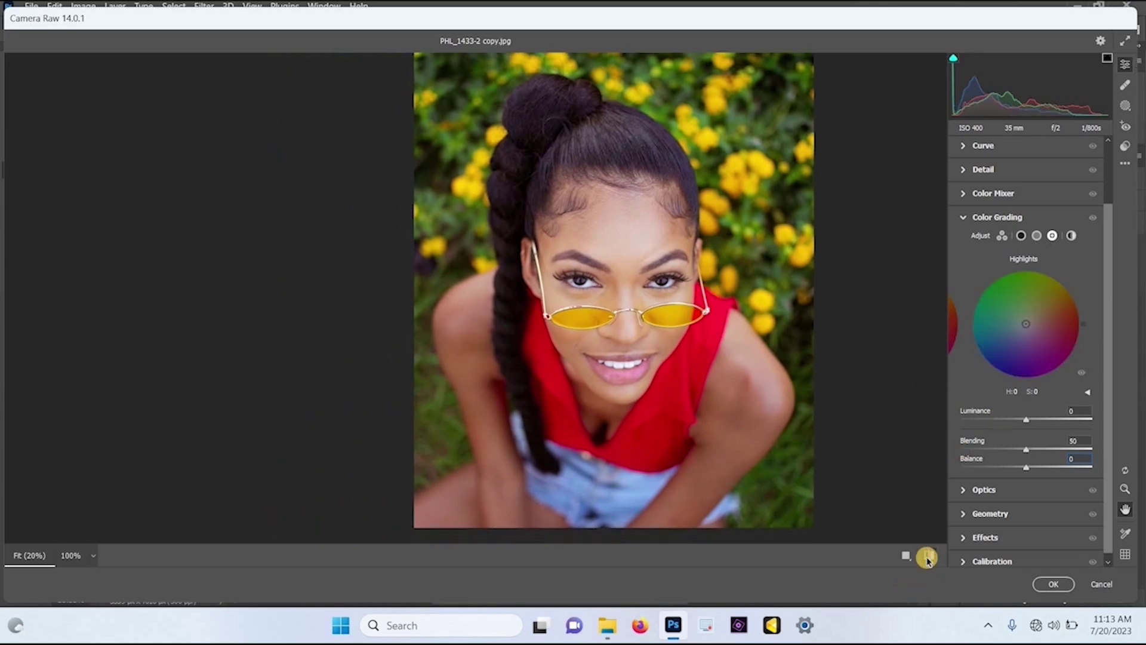
pyautogui.click(927, 557)
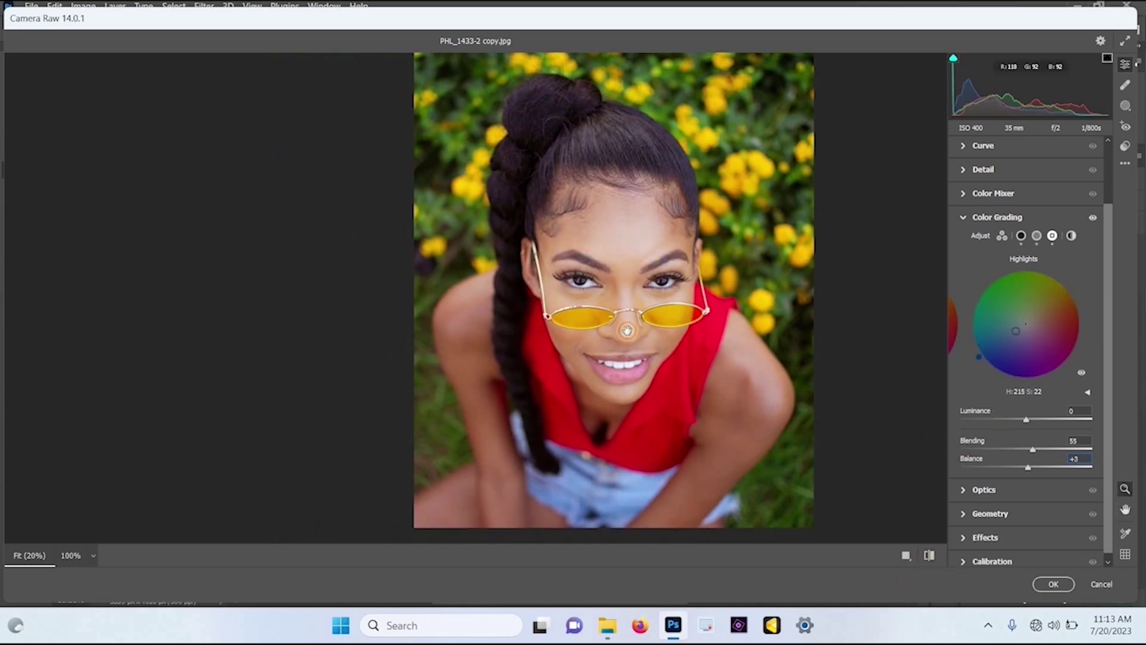
pyautogui.click(743, 280)
pyautogui.click(743, 281)
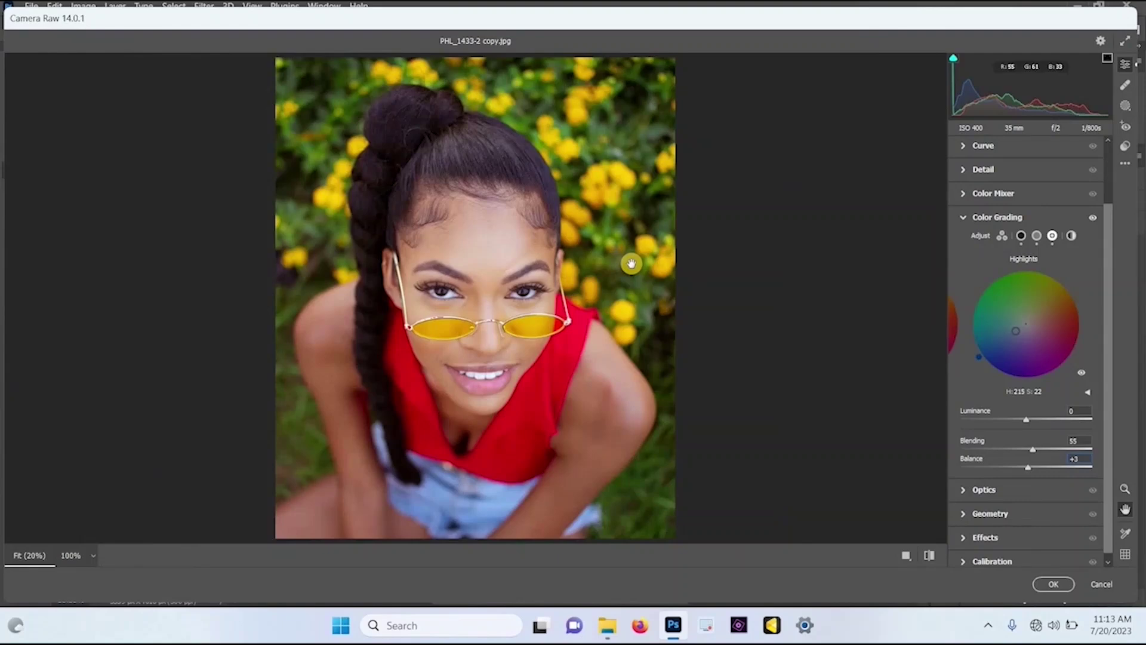
# Step: Try a blue tint over the whole image with the Global color wheel
pyautogui.click(1073, 238)
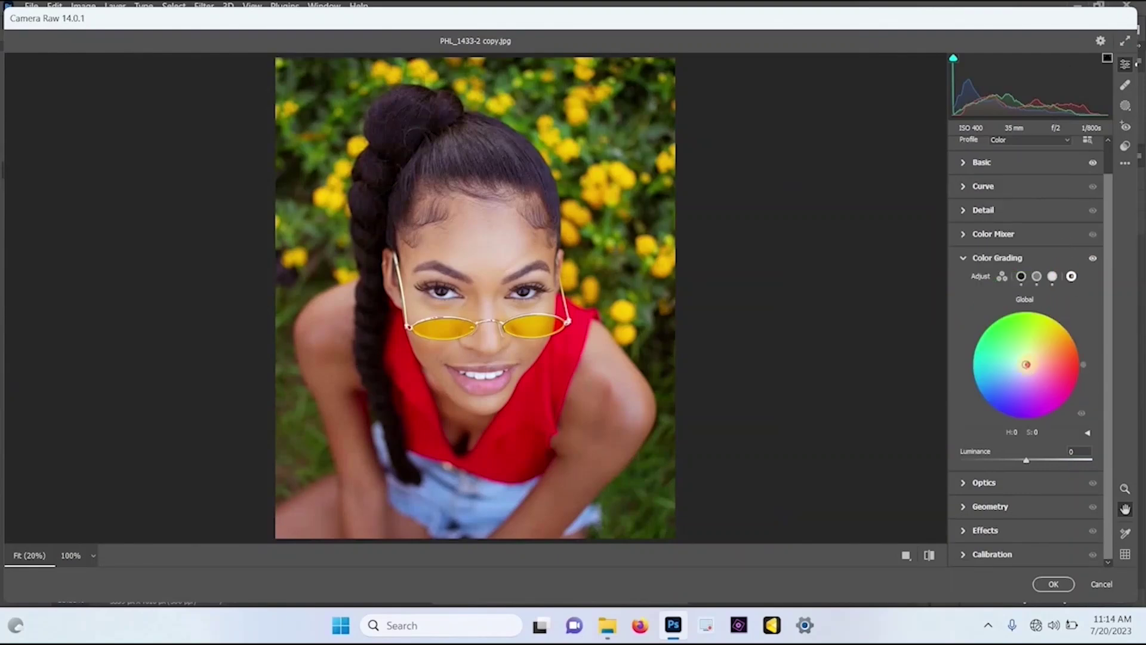
pyautogui.moveTo(1026, 364)
pyautogui.mouseDown()
pyautogui.moveTo(1043, 383)
pyautogui.moveTo(1055, 338)
pyautogui.moveTo(1023, 381)
pyautogui.moveTo(1014, 375)
pyautogui.mouseUp()
# Step: Readjust the blue tint of the highlights and apply the Camera Raw edits to Layer 1
pyautogui.click(1052, 275)
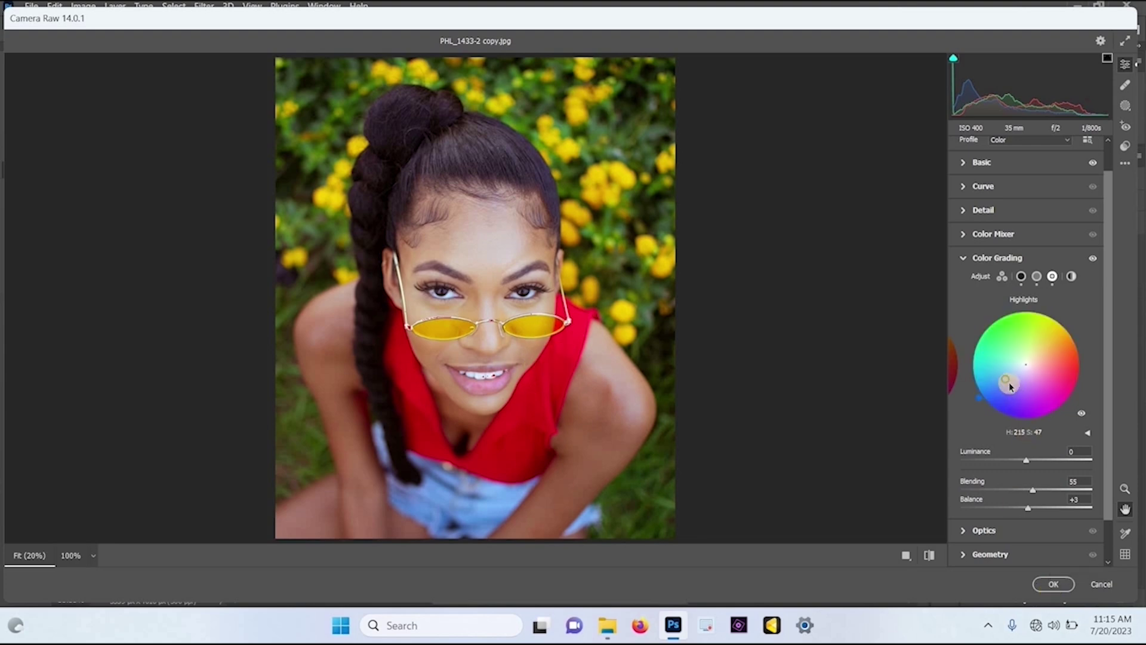
pyautogui.moveTo(1011, 379); pyautogui.dragTo(1015, 391)
pyautogui.click(1053, 585)
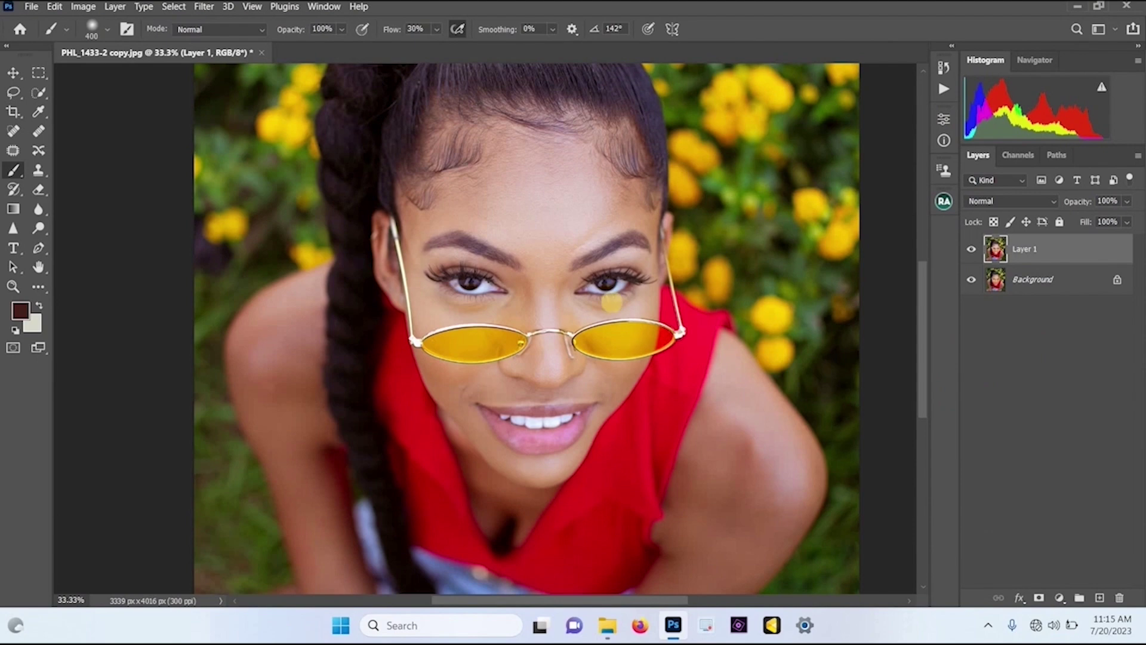
pyautogui.scroll(-1, 645, 235)
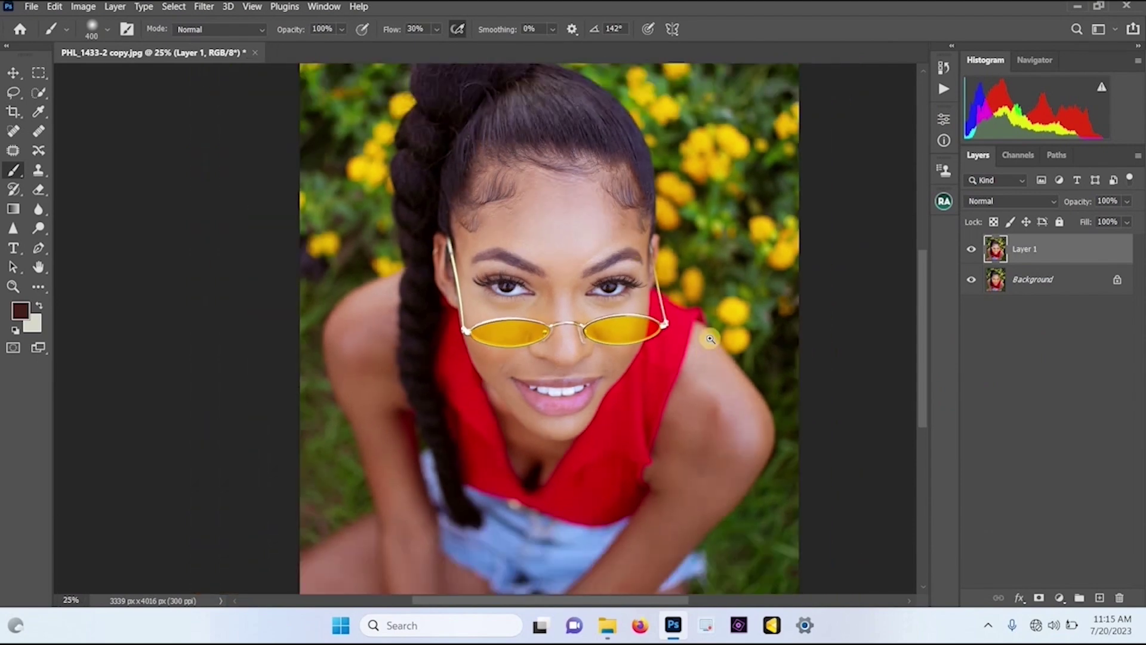
# Step: Compare the graded Layer 1 with the original photo by hiding and showing the layer
pyautogui.moveTo(645, 235); pyautogui.dragTo(696, 193)
pyautogui.scroll(1, 697, 193)
pyautogui.scroll(-3, 696, 193)
pyautogui.scroll(-1, 814, 295)
pyautogui.scroll(2, 814, 294)
pyautogui.click(972, 249)
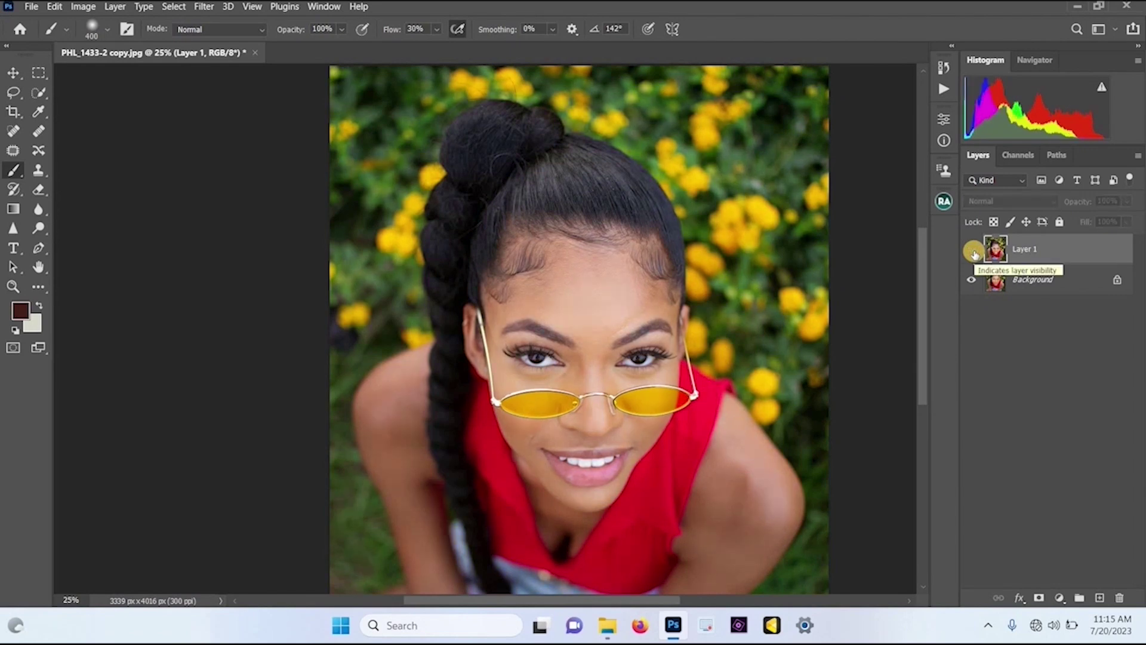
pyautogui.click(973, 251)
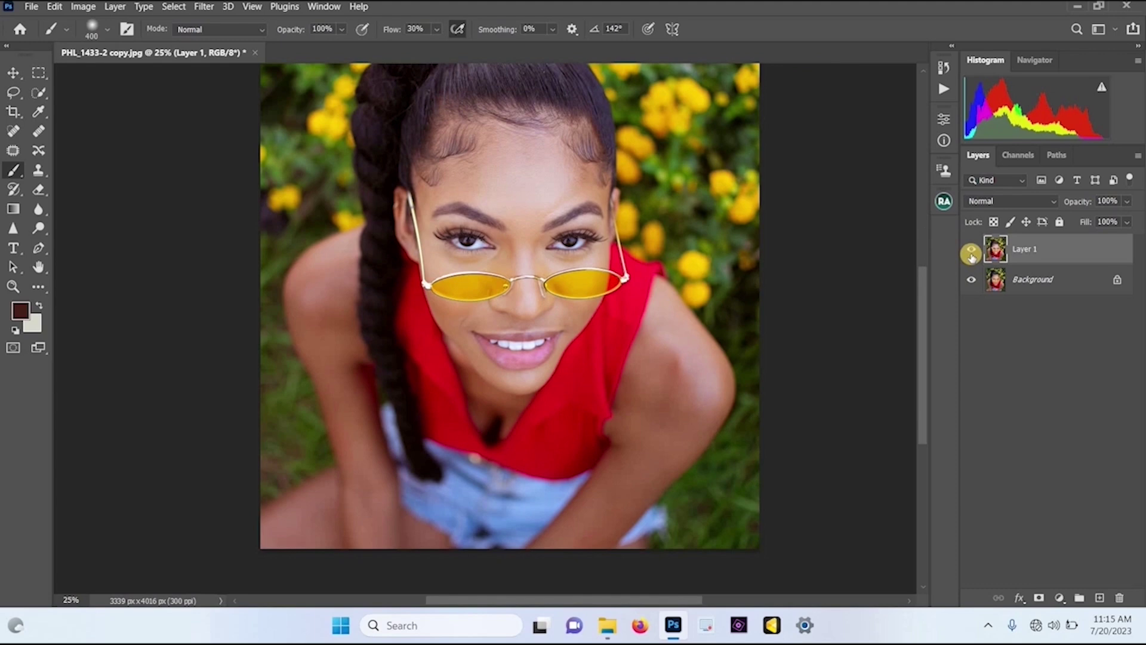
# Step: Add a Selective Color adjustment layer above Layer 1 and set Black to +51% for the Cyans
pyautogui.click(1058, 597)
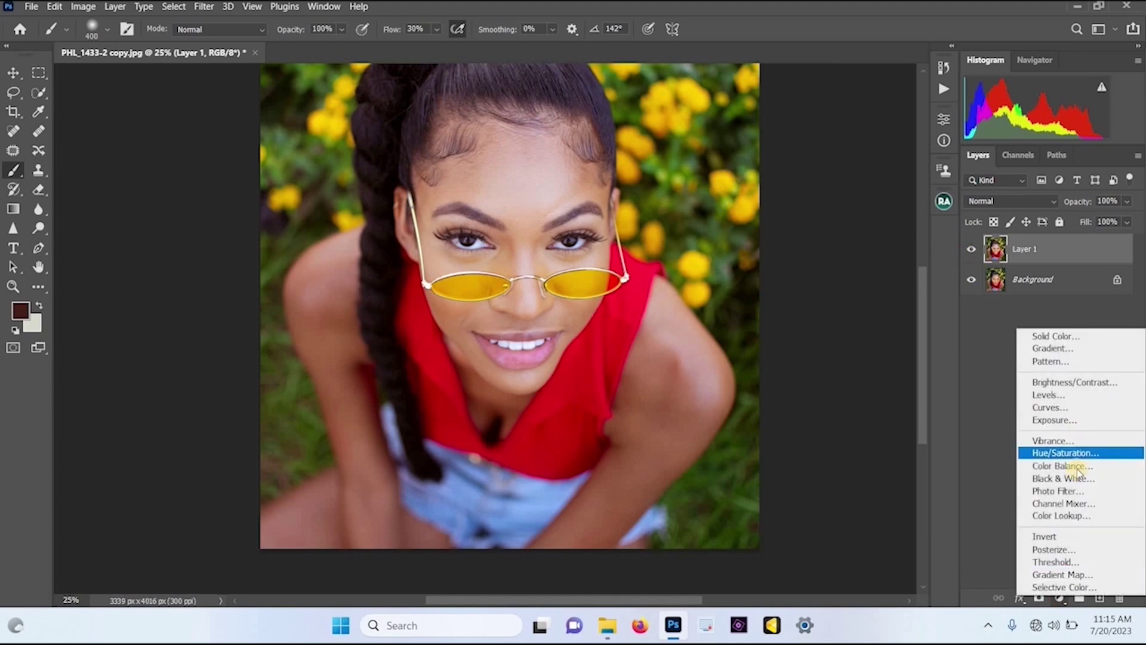
pyautogui.click(1066, 588)
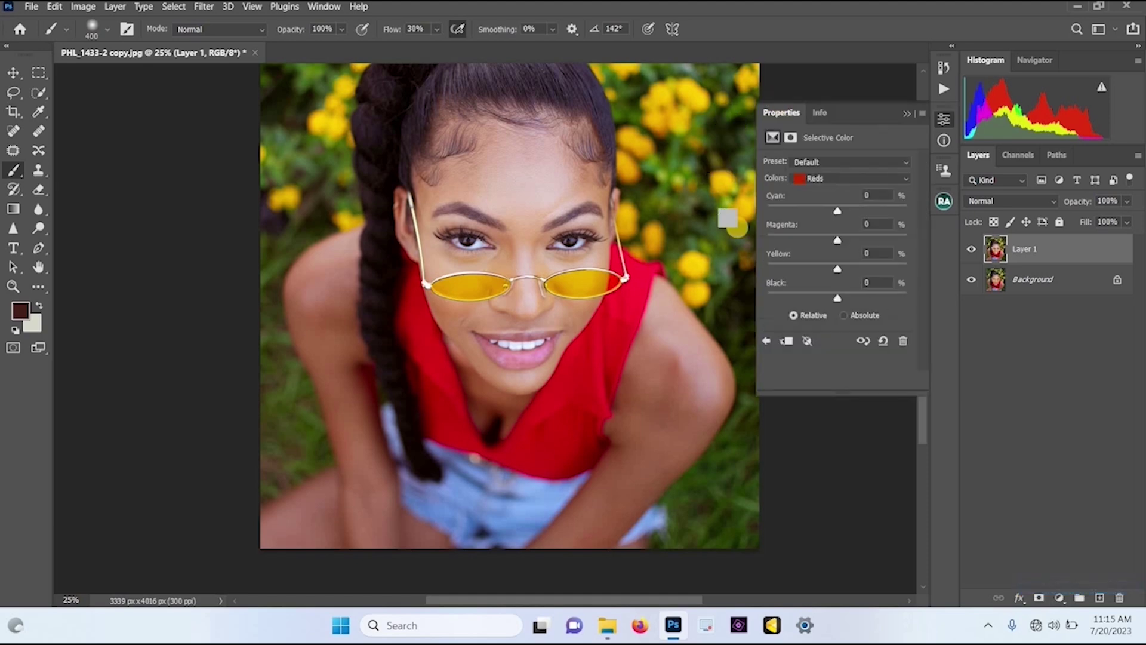
pyautogui.click(836, 179)
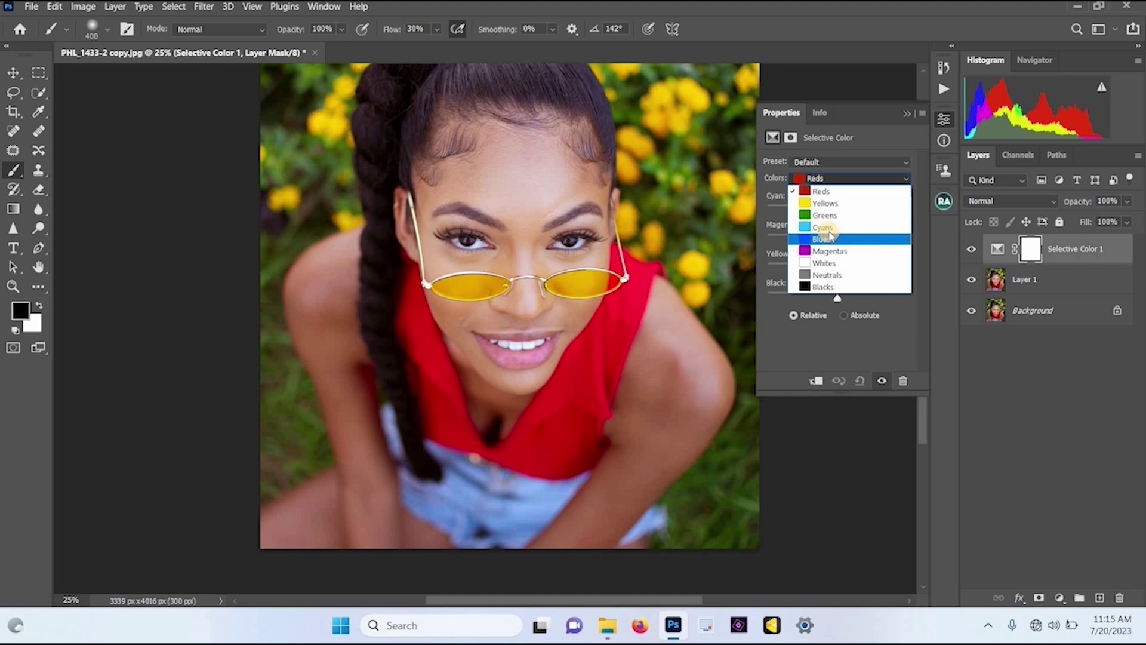
pyautogui.click(830, 228)
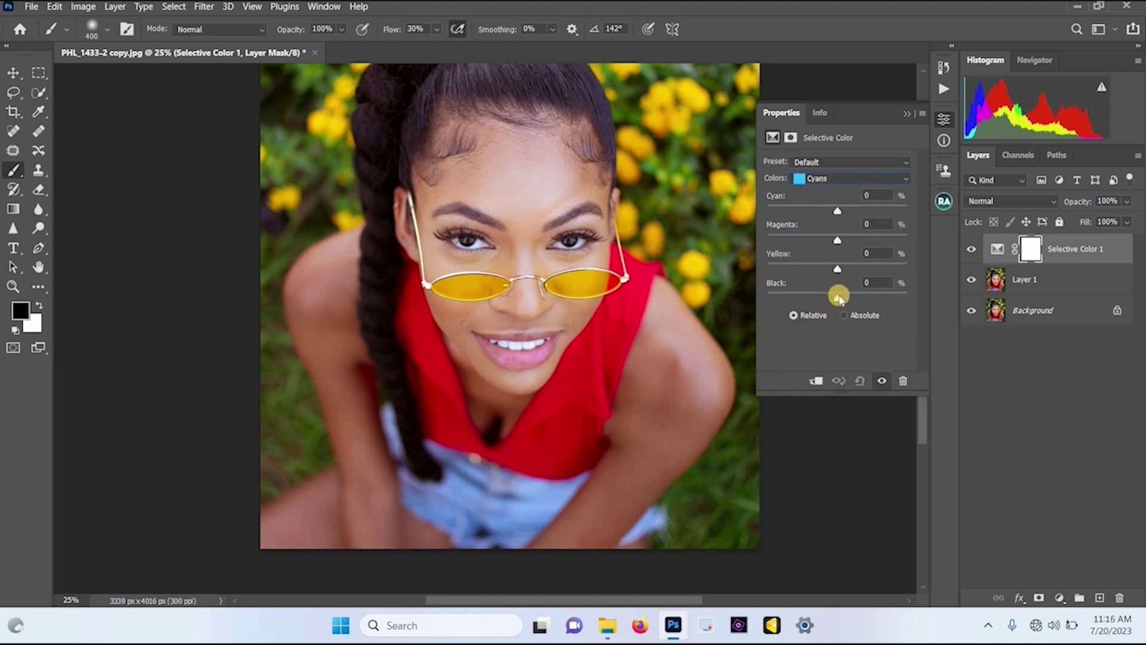
pyautogui.moveTo(837, 298); pyautogui.dragTo(868, 297)
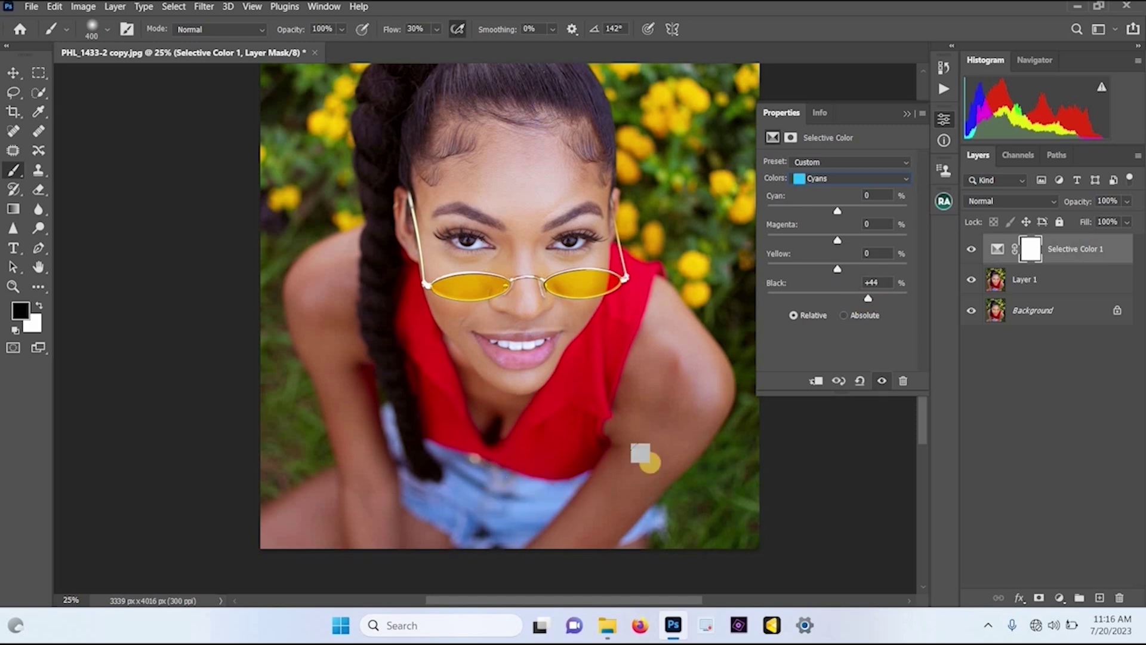
pyautogui.moveTo(873, 302); pyautogui.dragTo(872, 298)
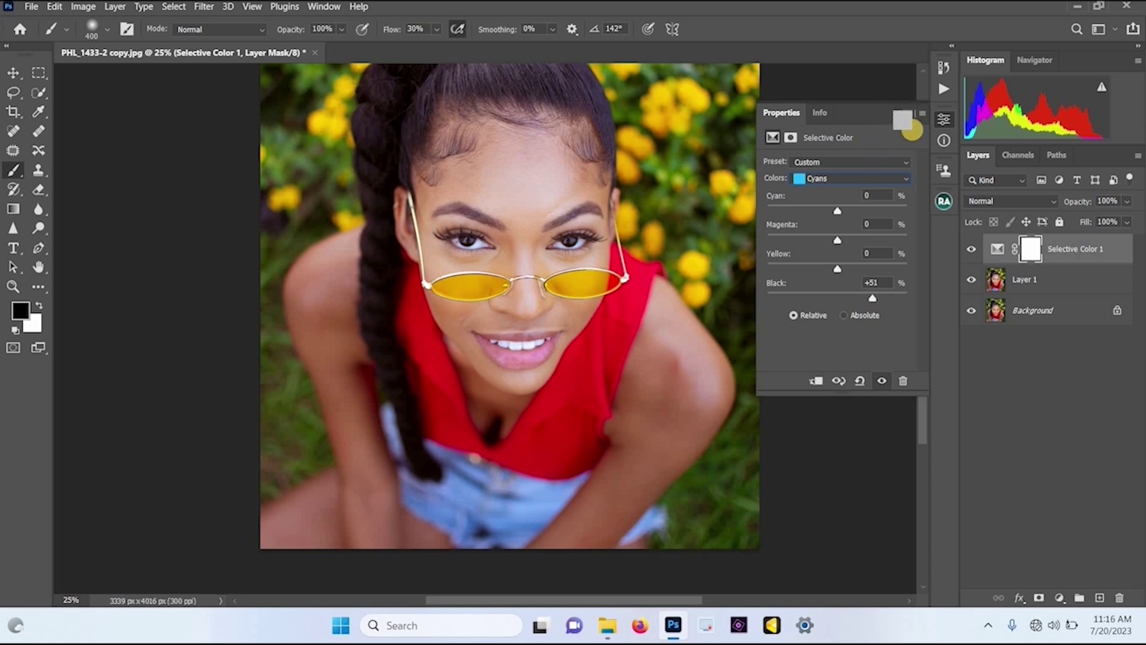
pyautogui.click(907, 115)
# Step: Add a Vibrance adjustment layer on top and set its vibrance to +9
pyautogui.click(1060, 597)
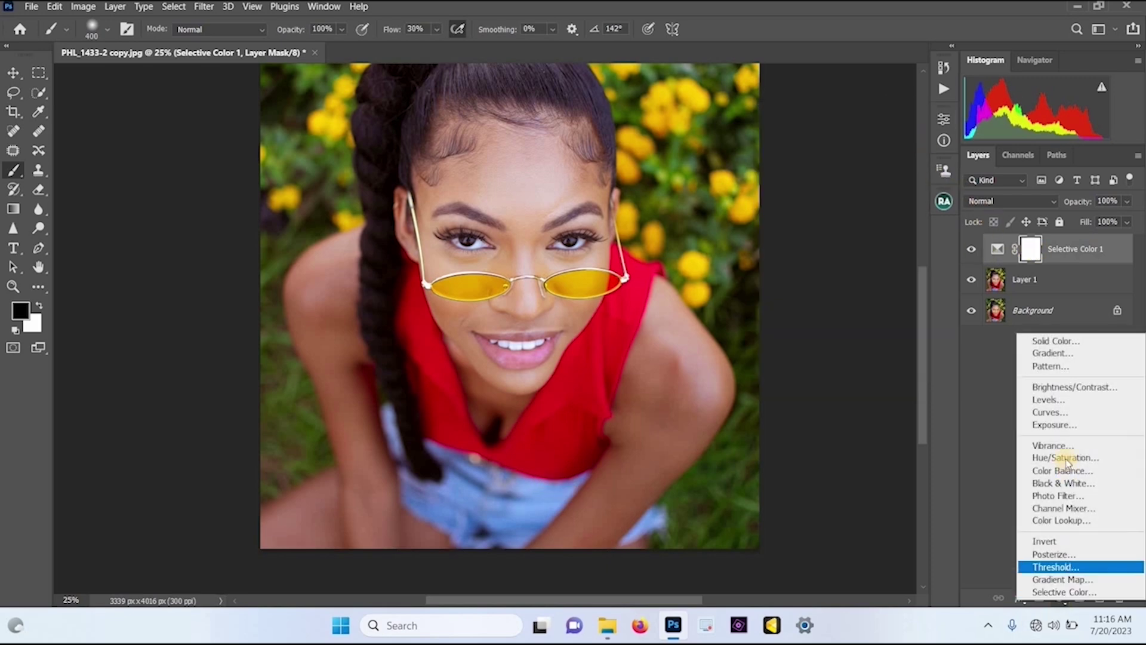
pyautogui.click(1052, 448)
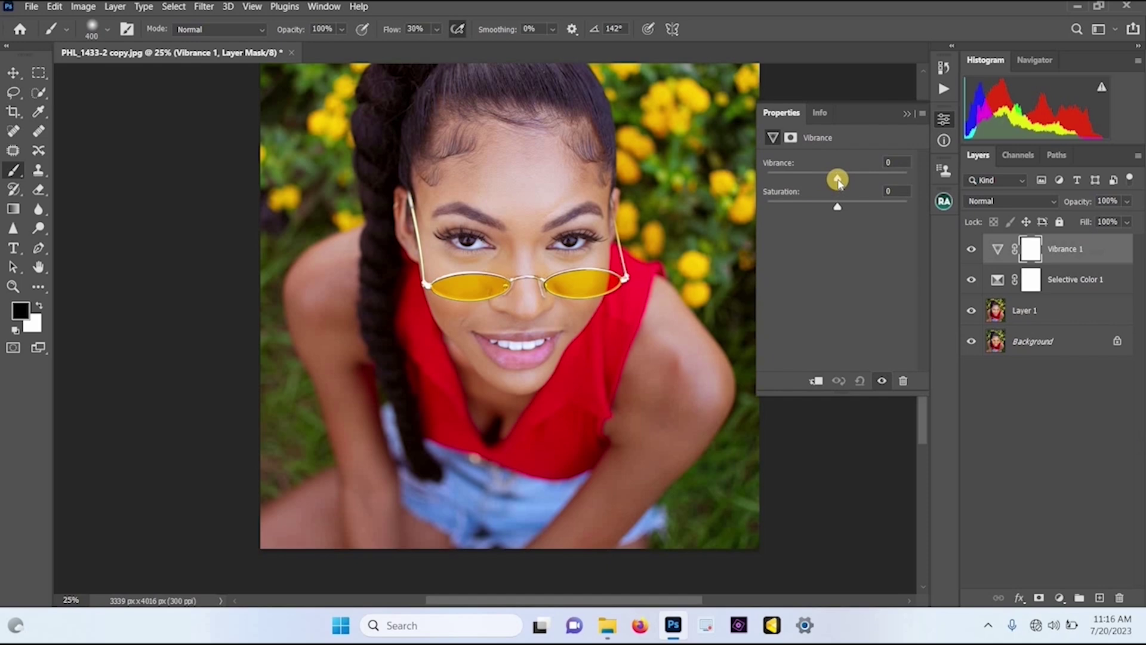
pyautogui.click(907, 114)
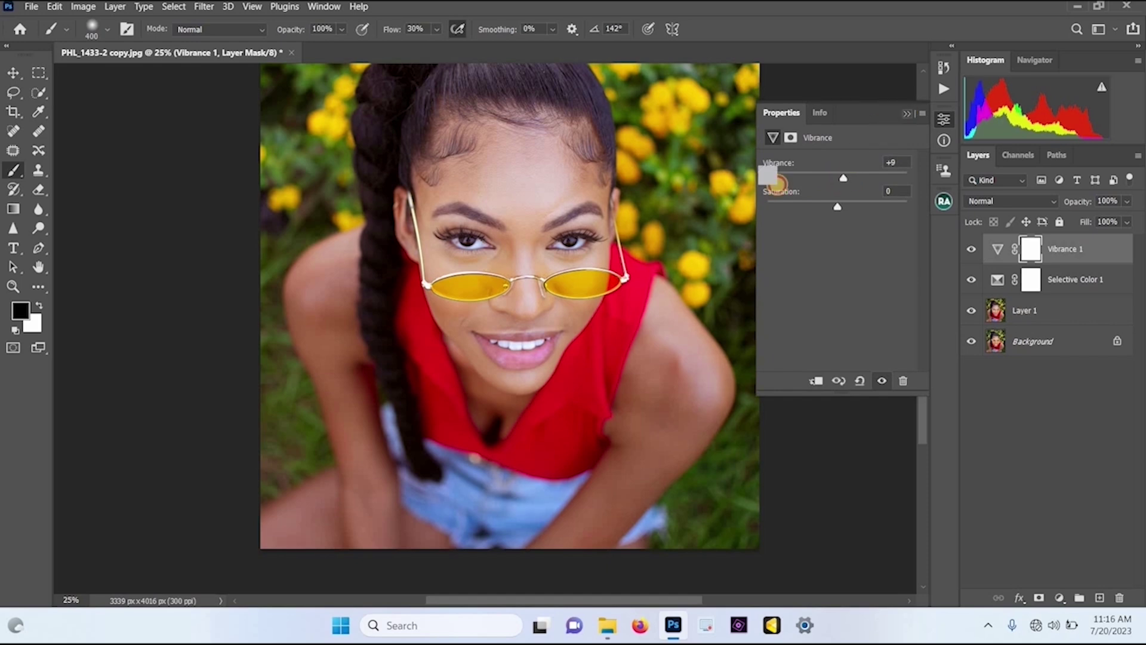
# Step: Merge Layer 1 with the Selective Color and Vibrance adjustments into one layer, and compare it with the original photo
pyautogui.click(1032, 311)
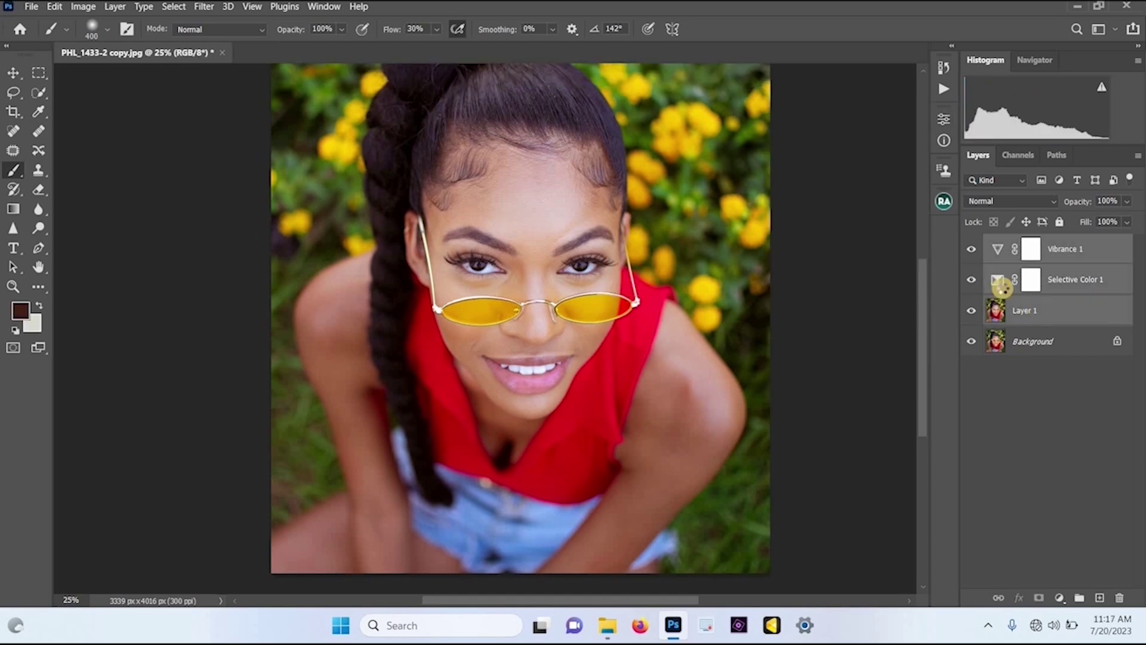
pyautogui.click(974, 252)
pyautogui.hotkey('ctrl', 'e')
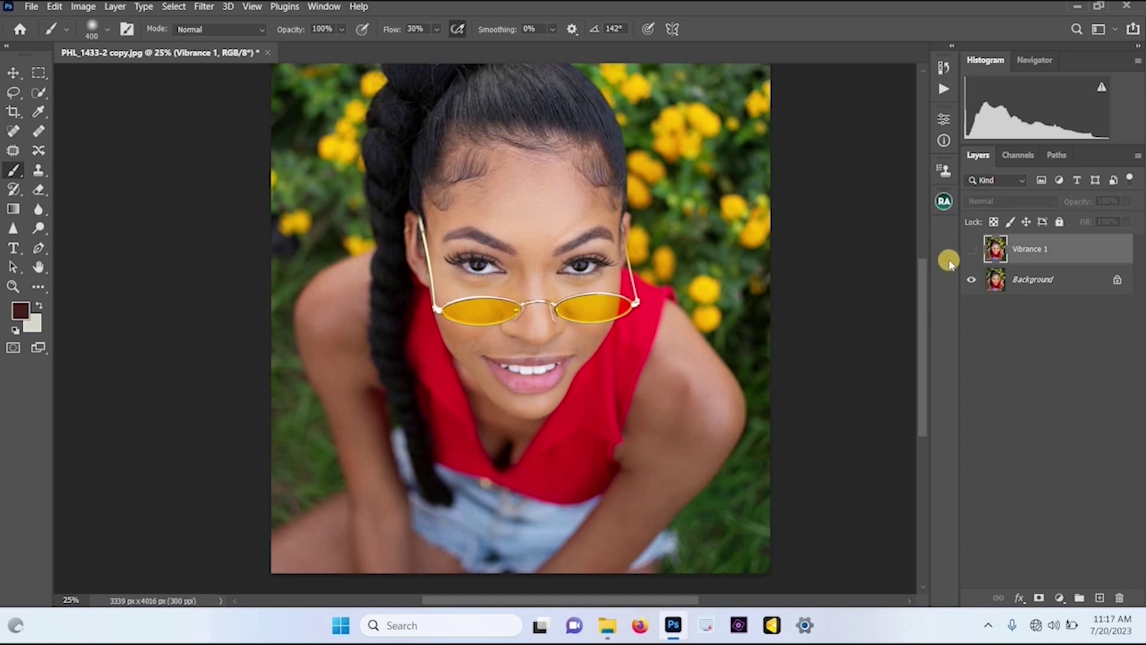
pyautogui.click(654, 261)
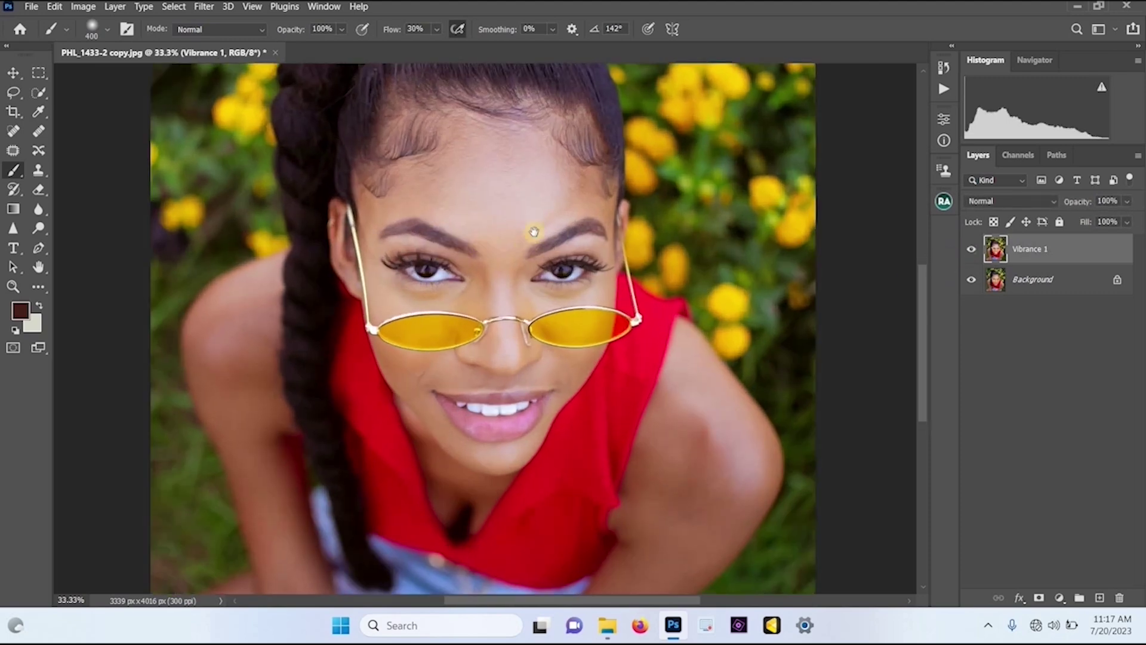
pyautogui.click(525, 243)
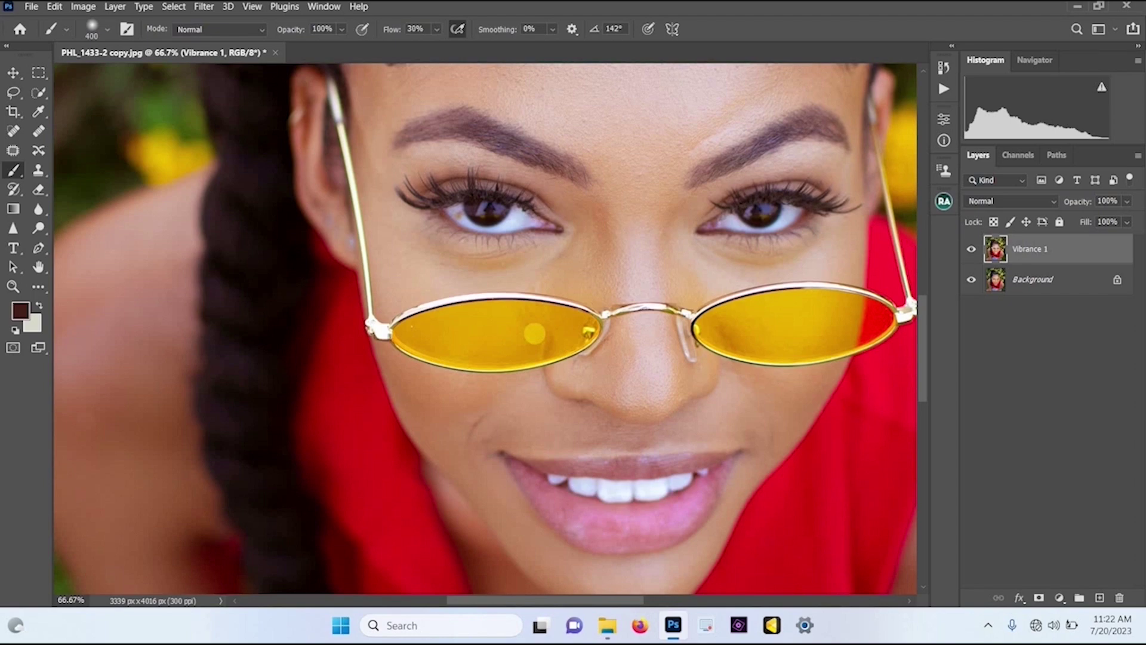
pyautogui.keyDown('alt'); pyautogui.click(741, 307); pyautogui.keyUp('alt')
pyautogui.keyDown('alt'); pyautogui.click(740, 310); pyautogui.keyUp('alt')
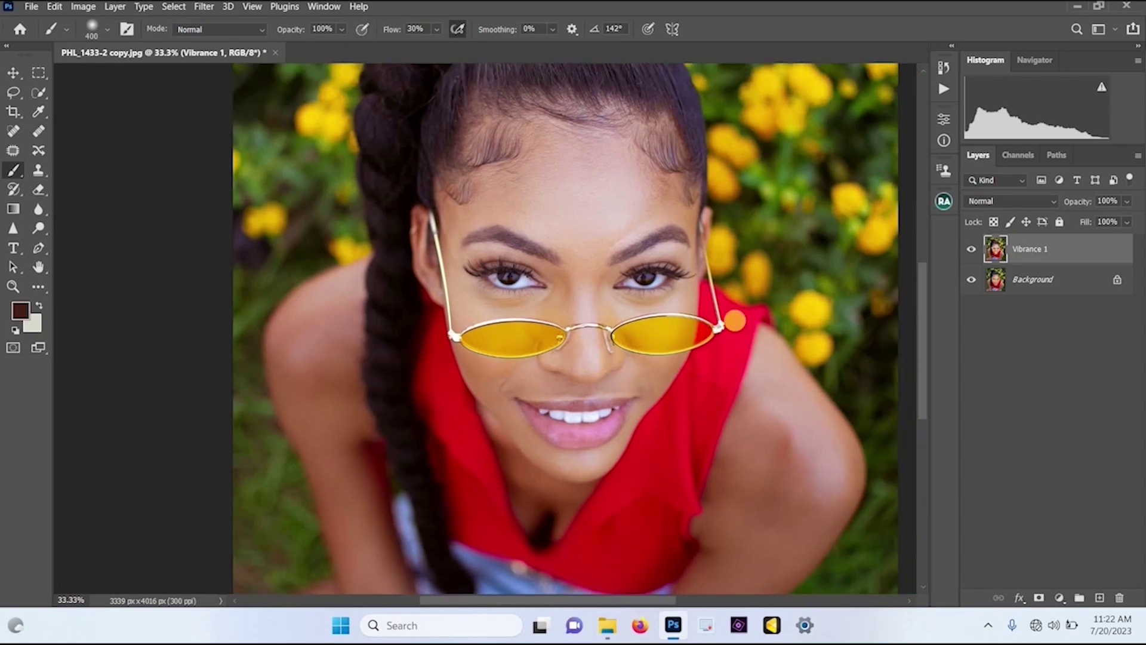
pyautogui.click(204, 7)
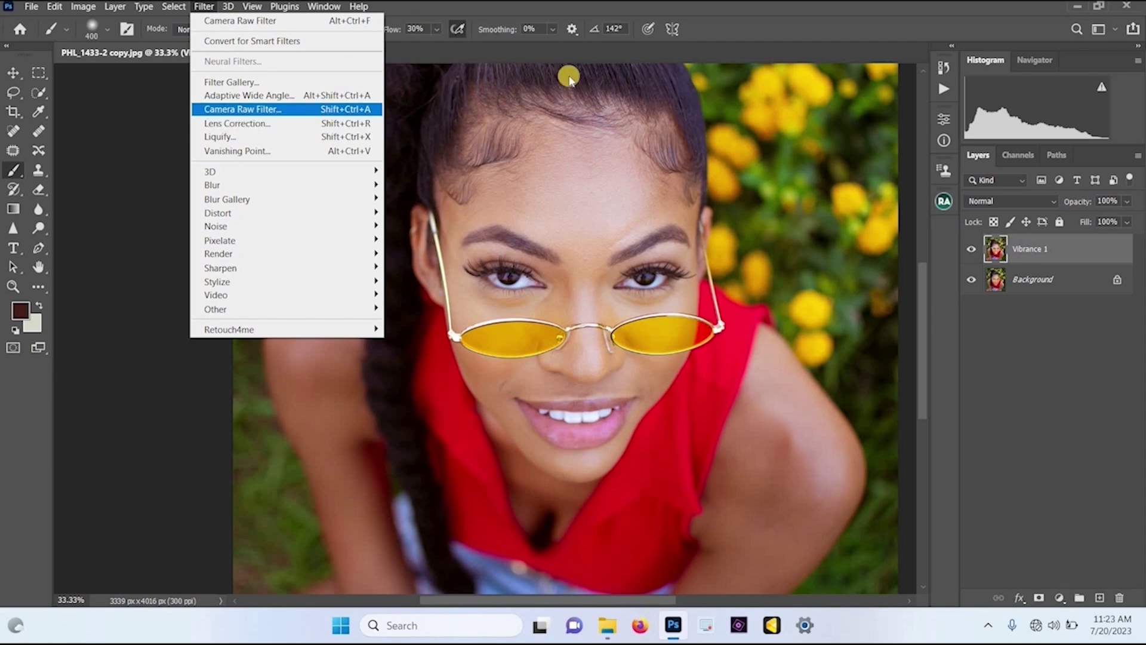
pyautogui.click(660, 58)
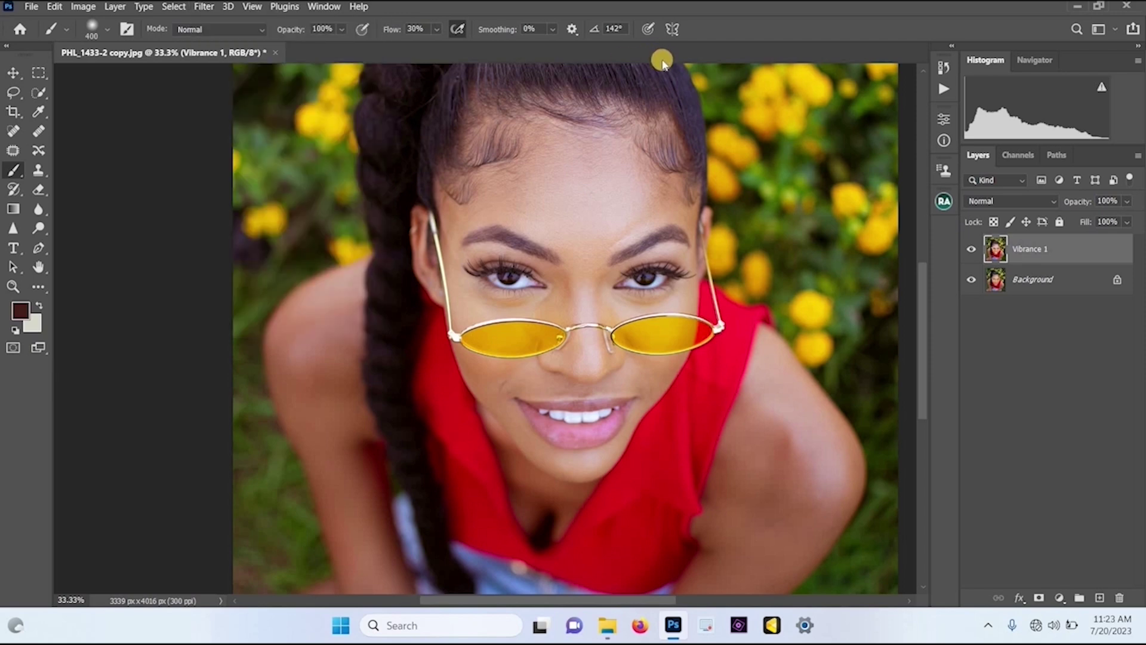